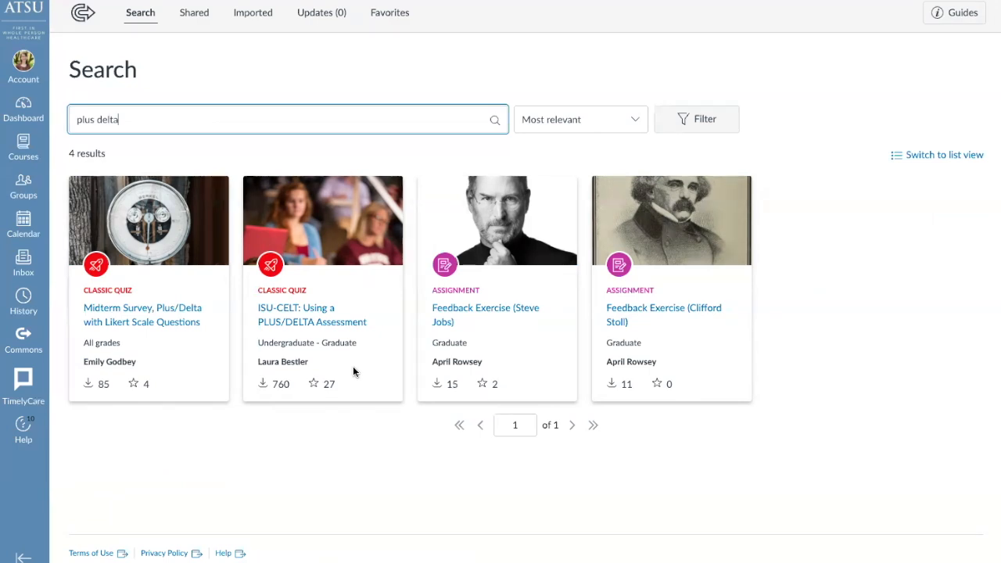
Review the preview and details of the quiz "Midterm Survey, Plus/Delta with Likert Scale Questions", and import it into the sandbox course
{"action": "left_click", "coordinate": [177, 322]}
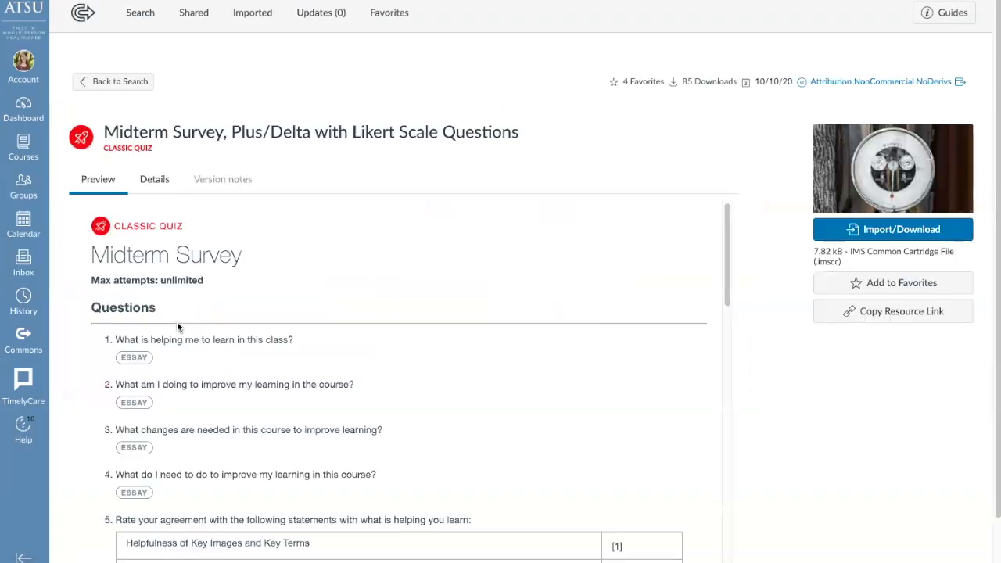
{"action": "scroll", "coordinate": [197, 367], "scroll_direction": "down", "scroll_amount": 4}
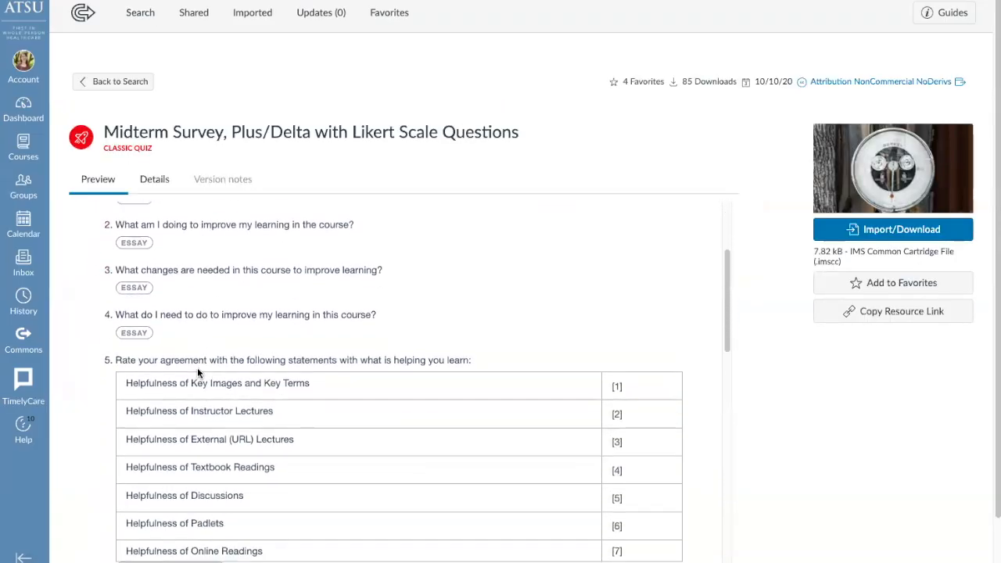
{"action": "scroll", "coordinate": [198, 368], "scroll_direction": "down", "scroll_amount": 8}
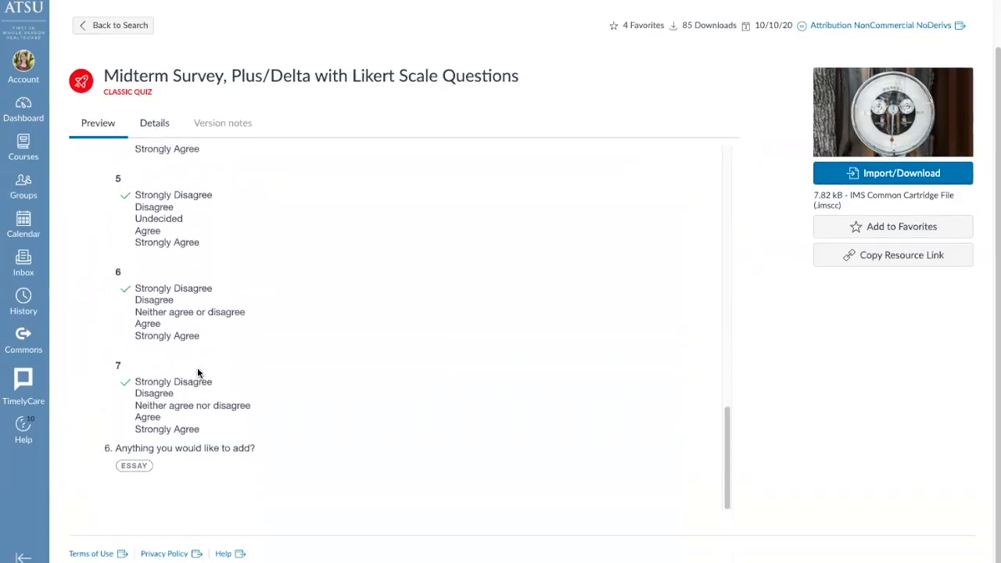
{"action": "left_click", "coordinate": [161, 125]}
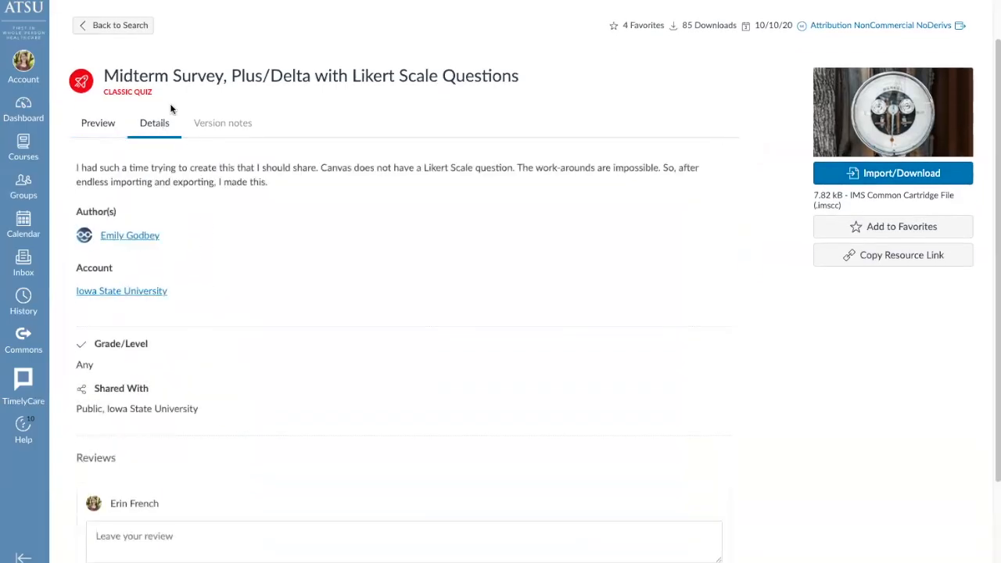
{"action": "scroll", "coordinate": [169, 106], "scroll_direction": "up", "scroll_amount": 1}
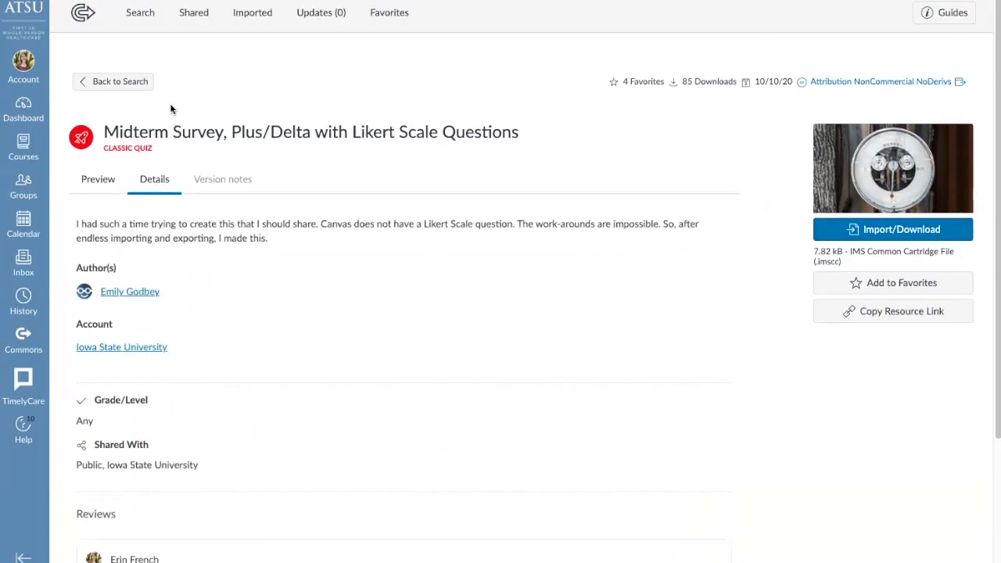
{"action": "left_click", "coordinate": [890, 235]}
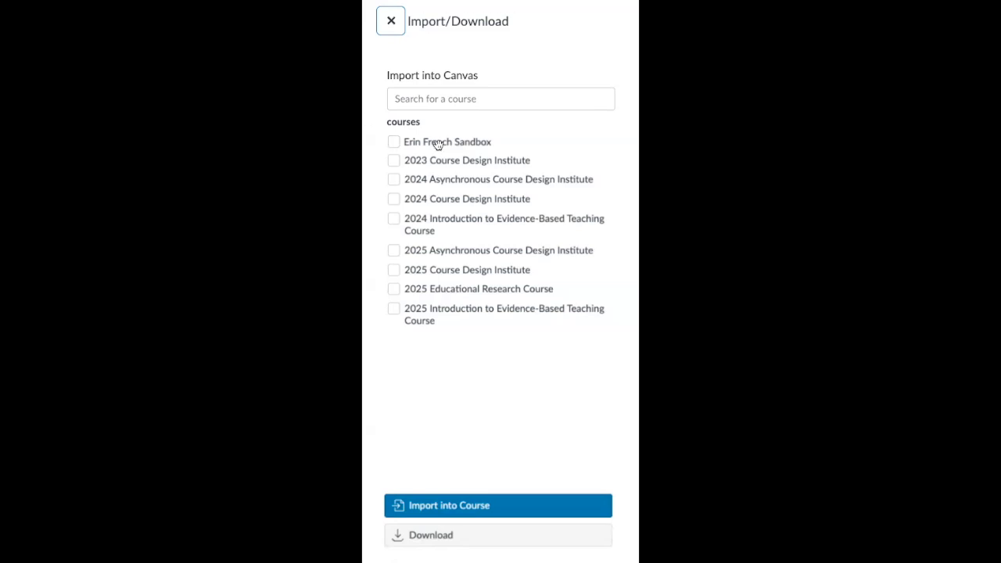
{"action": "left_click", "coordinate": [515, 505]}
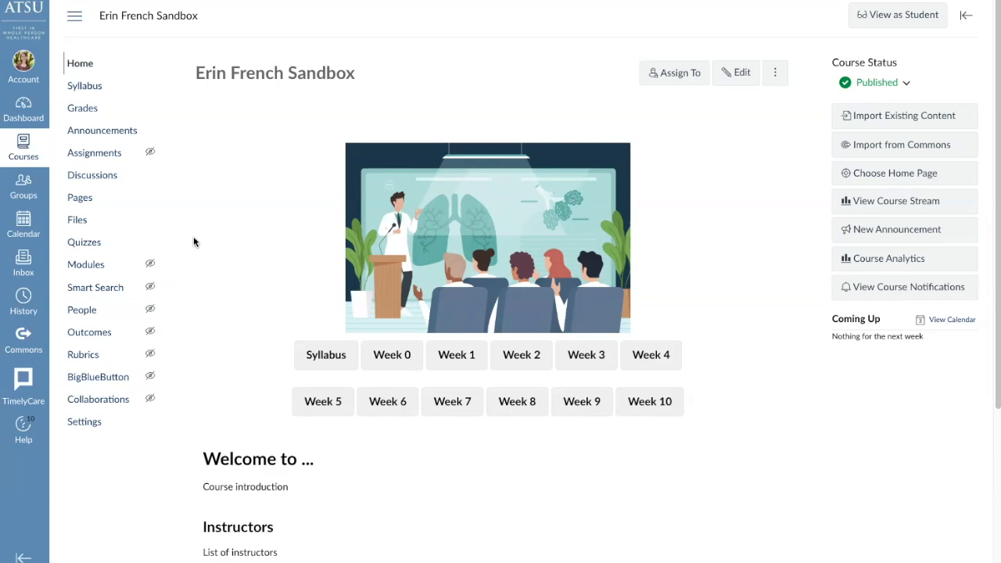
Open the sandbox course's imported Midterm Survey quiz for editing and retitle it "Plus/Delta Feedback Tool"
{"action": "left_click", "coordinate": [76, 245]}
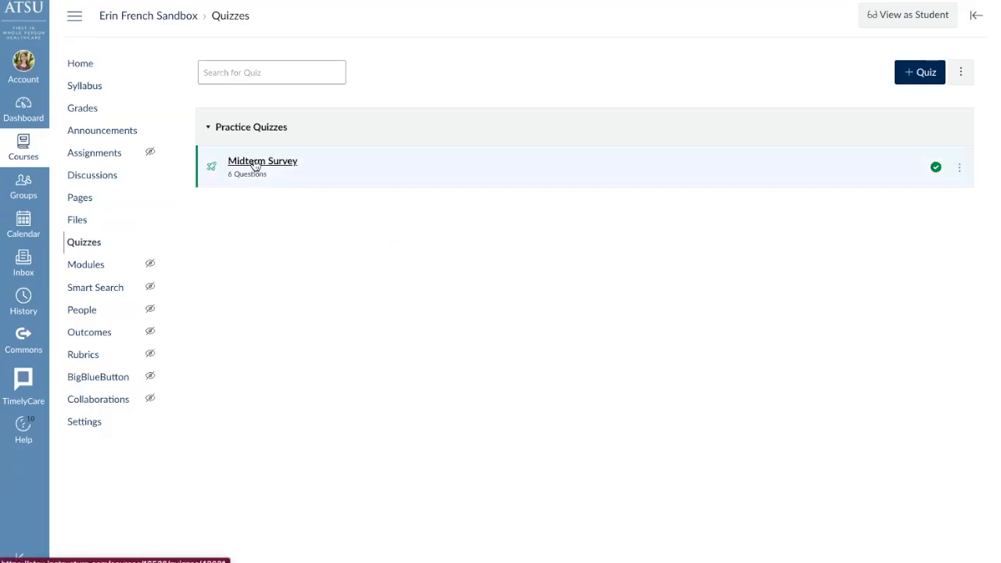
{"action": "left_click", "coordinate": [255, 165]}
{"action": "left_click", "coordinate": [745, 72]}
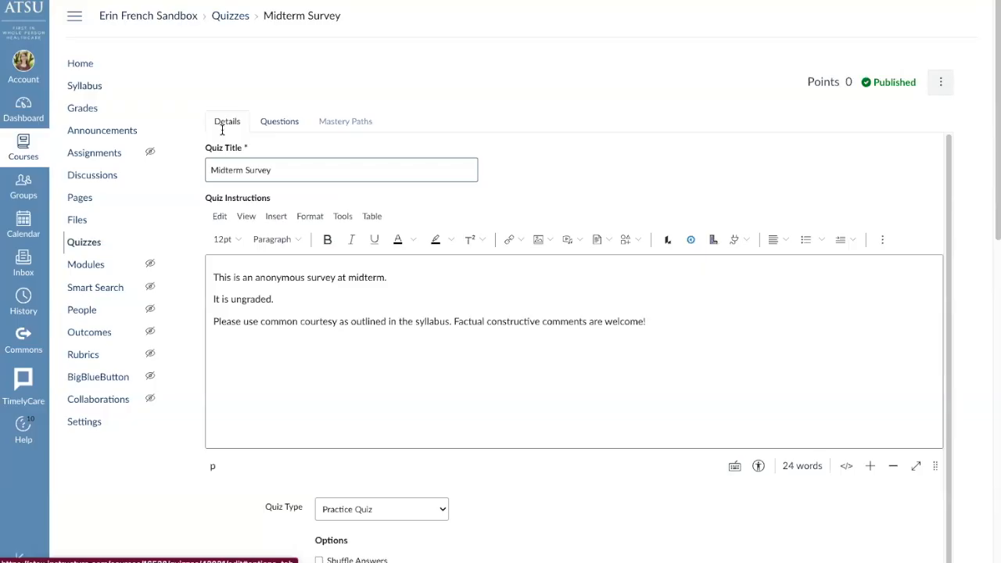
{"action": "left_click_drag", "start_coordinate": [288, 169], "coordinate": [208, 168]}
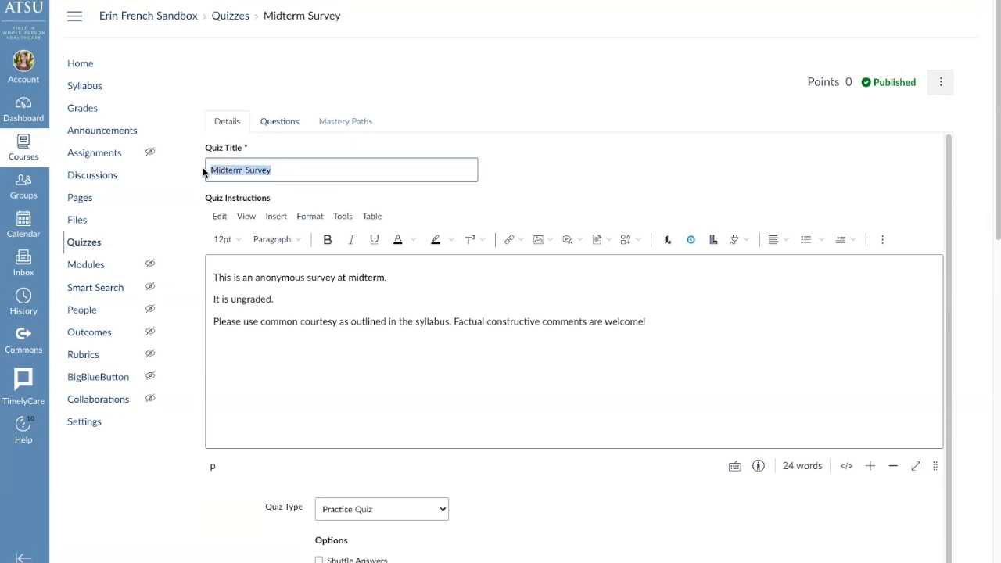
{"action": "type", "text": "Plus/Delta Feedback Tool"}
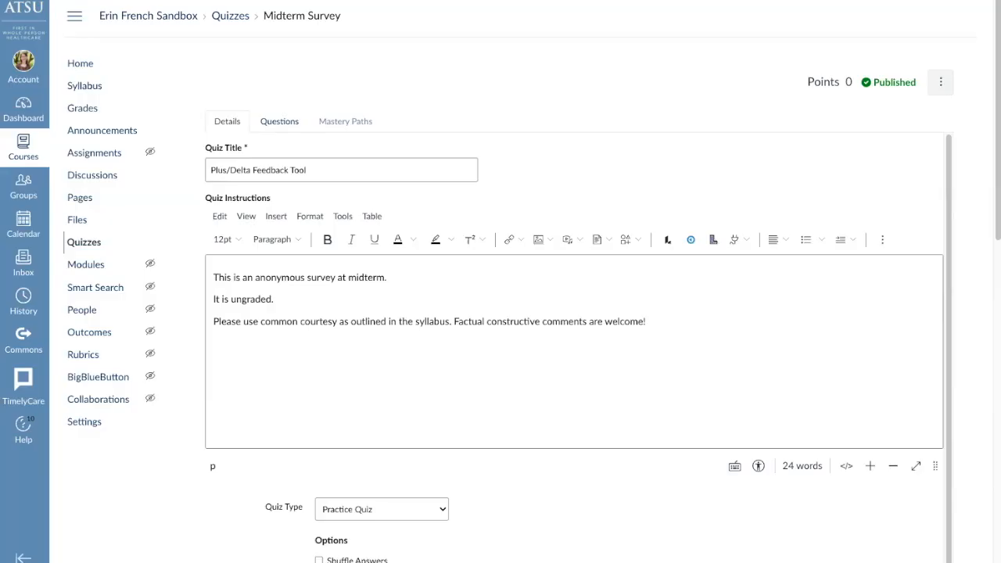
Replace the quiz instructions with the copied text explaining the Plus/Delta Feedback Tool and why student feedback matters
{"action": "left_click_drag", "start_coordinate": [672, 320], "coordinate": [207, 266]}
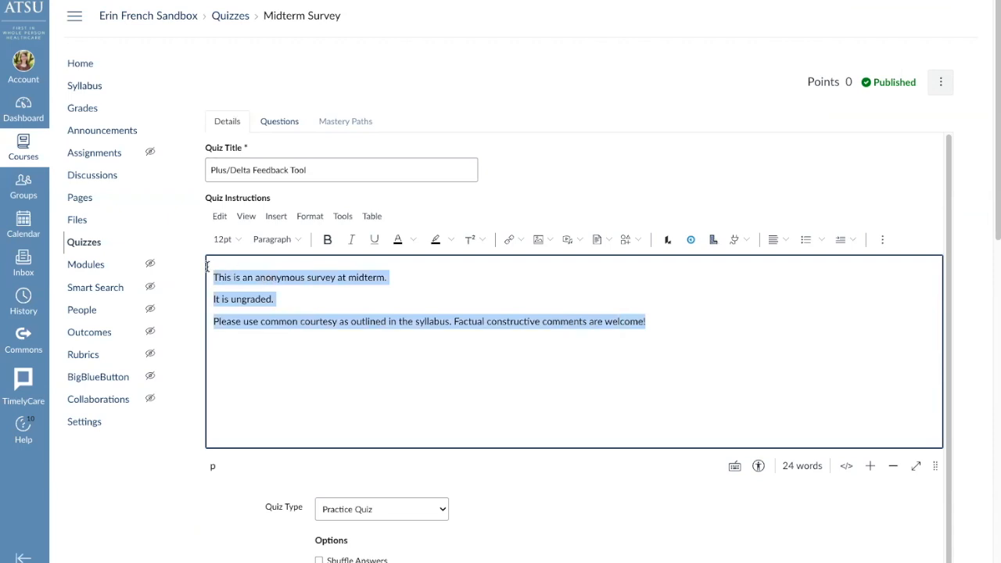
{"action": "key", "text": "ctrl+v"}
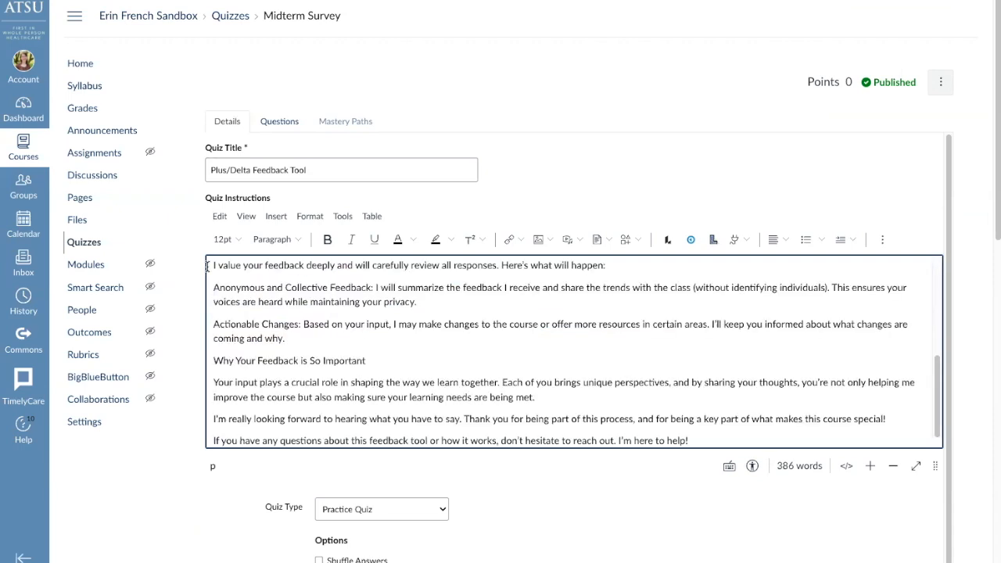
{"action": "scroll", "coordinate": [279, 278], "scroll_direction": "up", "scroll_amount": 10}
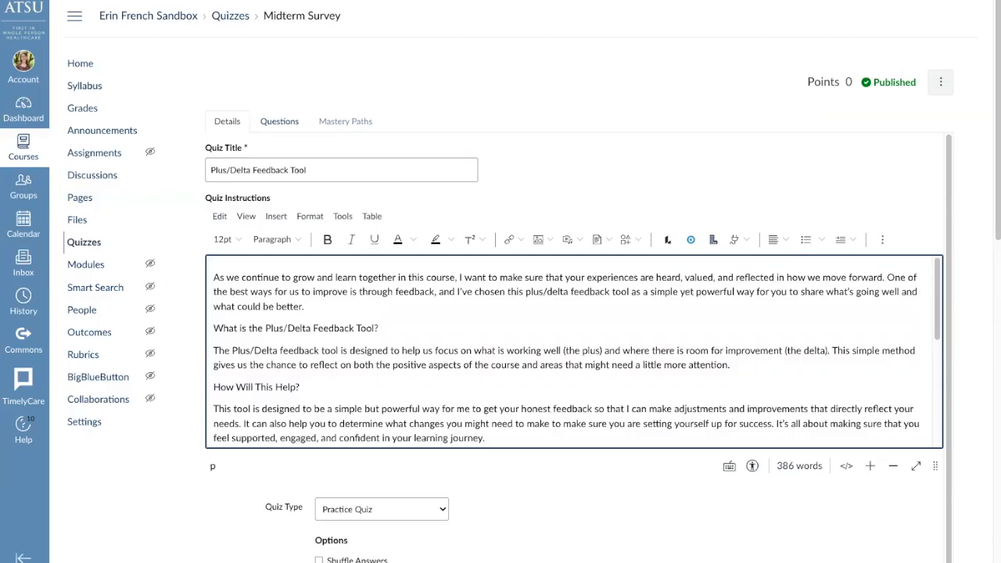
Set the quiz type to Graded Quiz
{"action": "scroll", "coordinate": [970, 433], "scroll_direction": "down", "scroll_amount": 3}
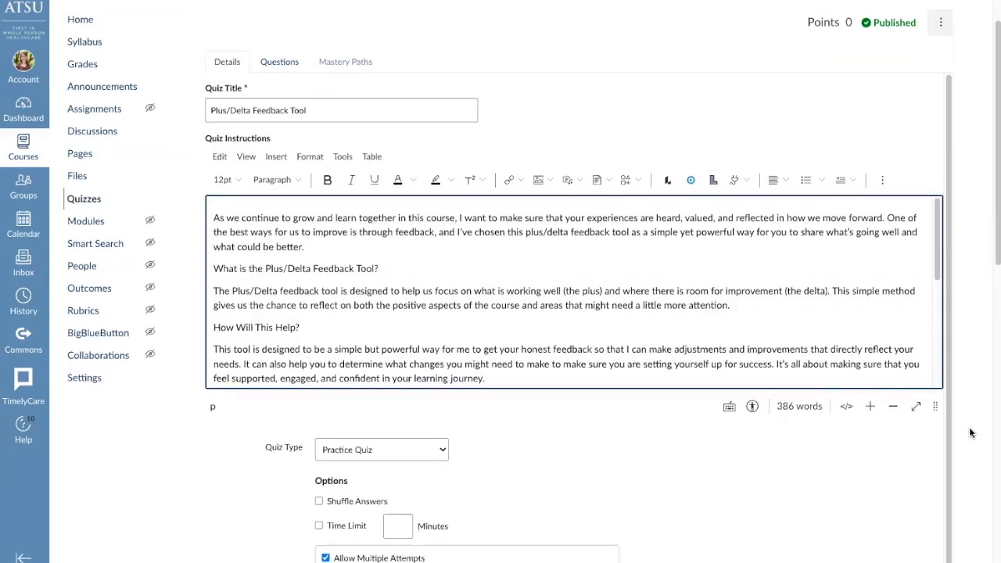
{"action": "scroll", "coordinate": [970, 433], "scroll_direction": "down", "scroll_amount": 2}
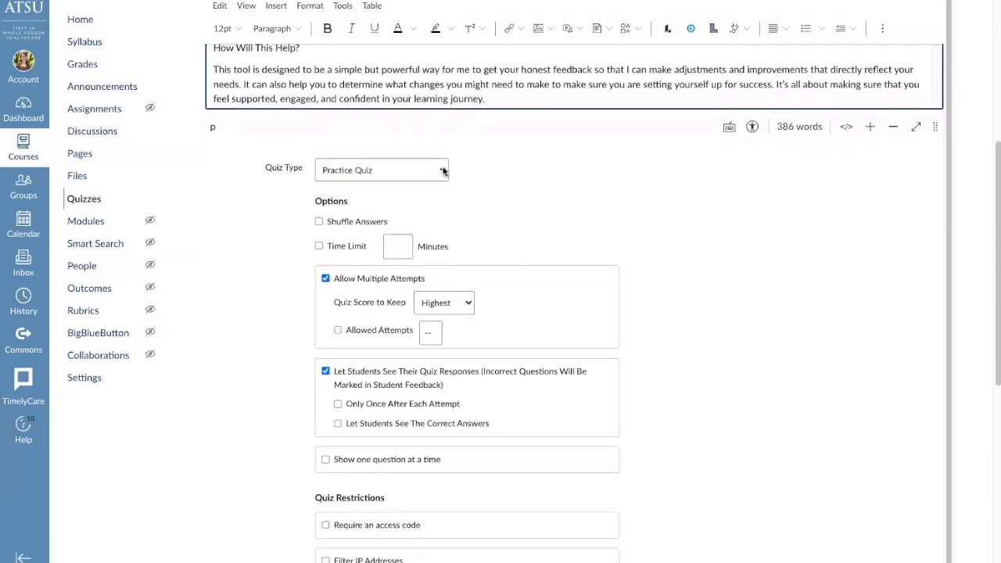
{"action": "left_click", "coordinate": [443, 172]}
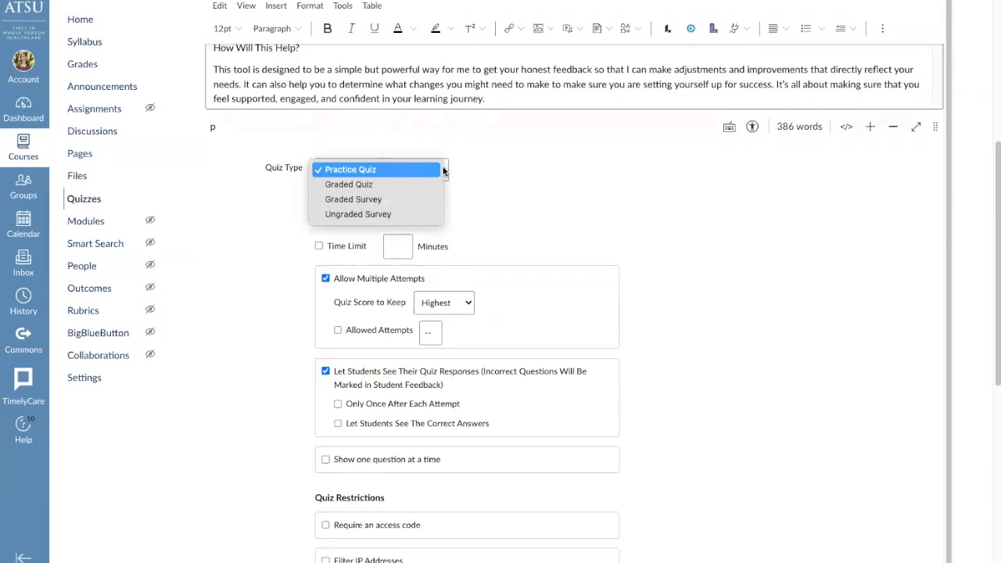
{"action": "left_click", "coordinate": [457, 169]}
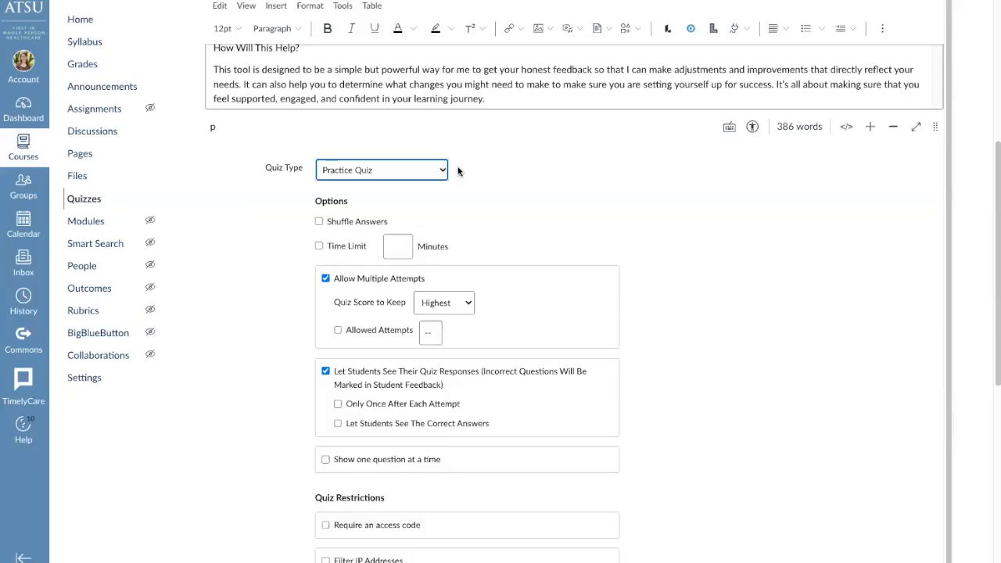
{"action": "left_click", "coordinate": [441, 170]}
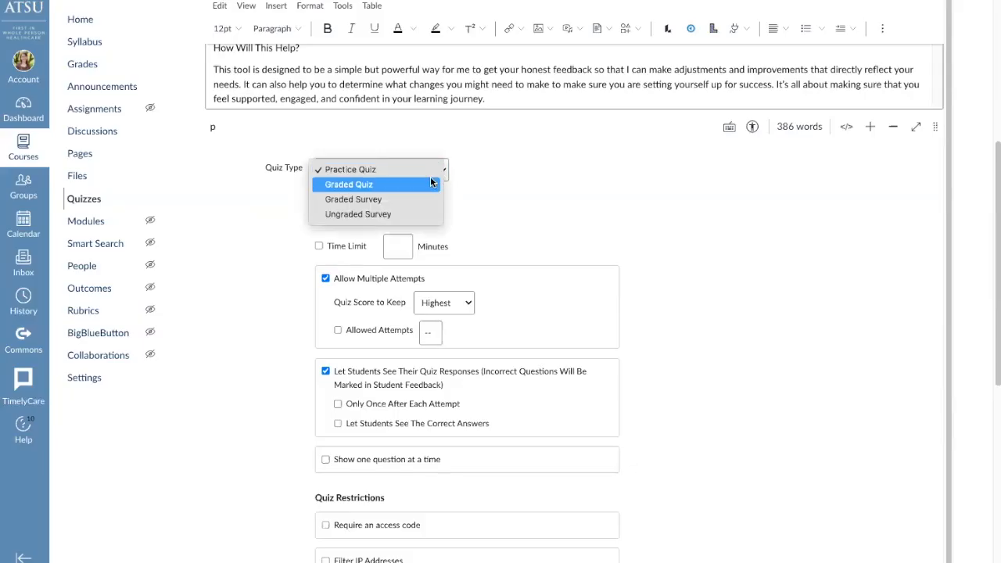
{"action": "left_click", "coordinate": [443, 179]}
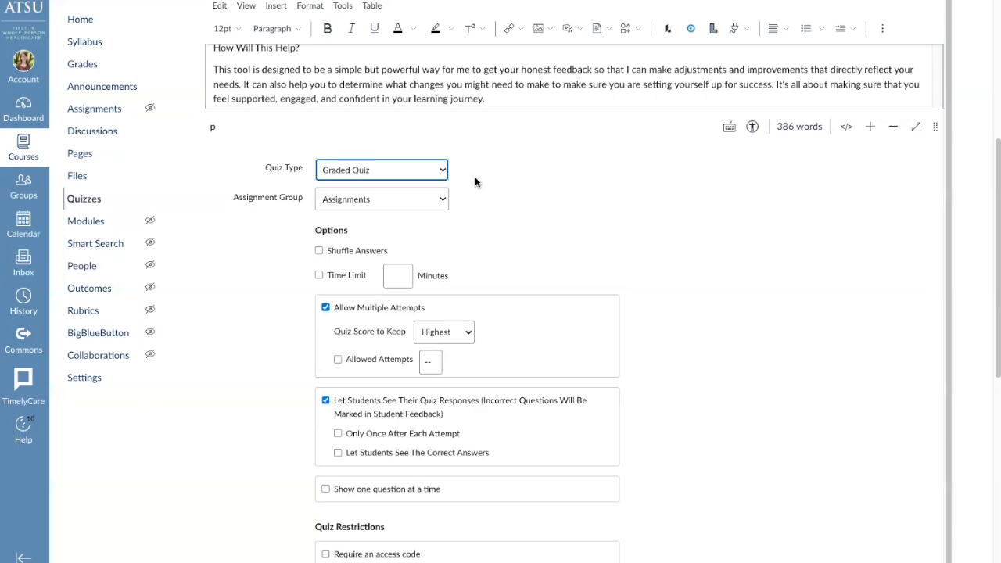
Make the quiz a Graded Survey worth 5 points, and disable multiple attempts
{"action": "left_click", "coordinate": [440, 171]}
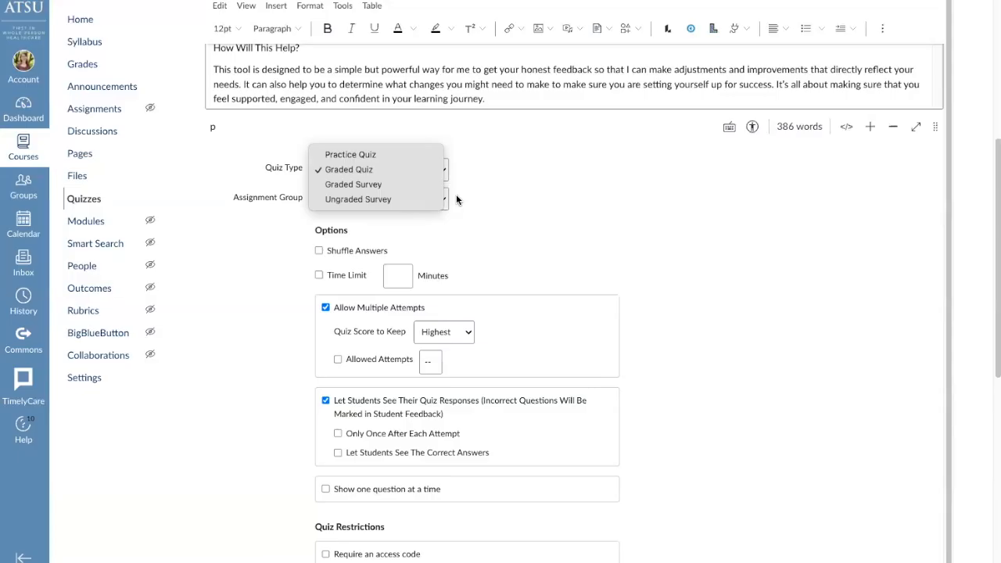
{"action": "left_click", "coordinate": [397, 185]}
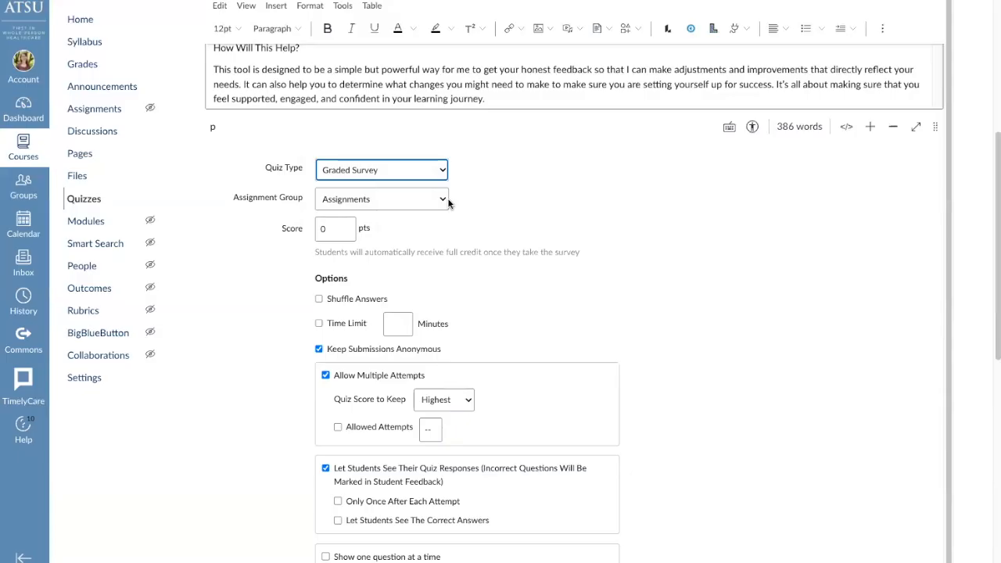
{"action": "left_click", "coordinate": [323, 232]}
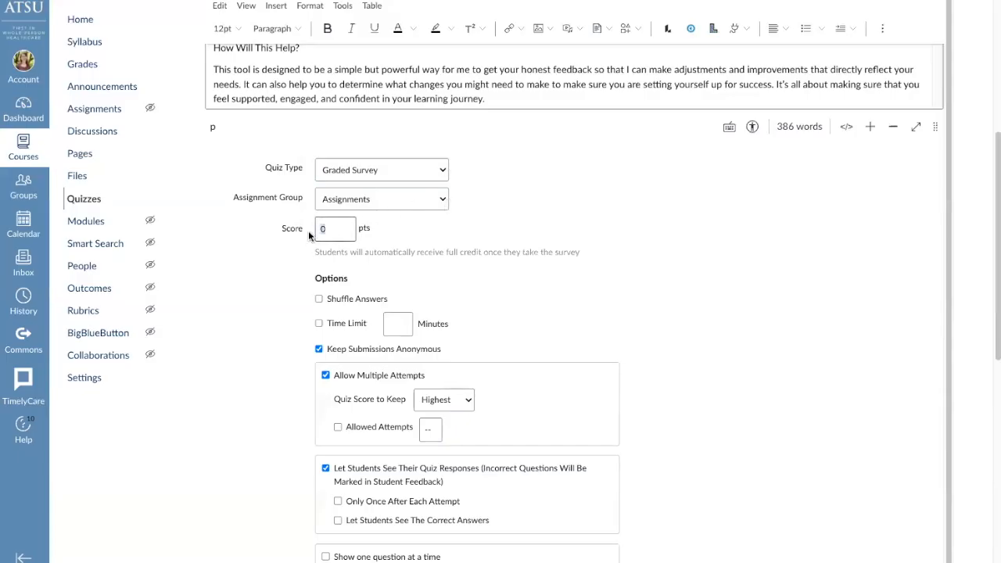
{"action": "type", "text": "5"}
{"action": "left_click", "coordinate": [326, 376]}
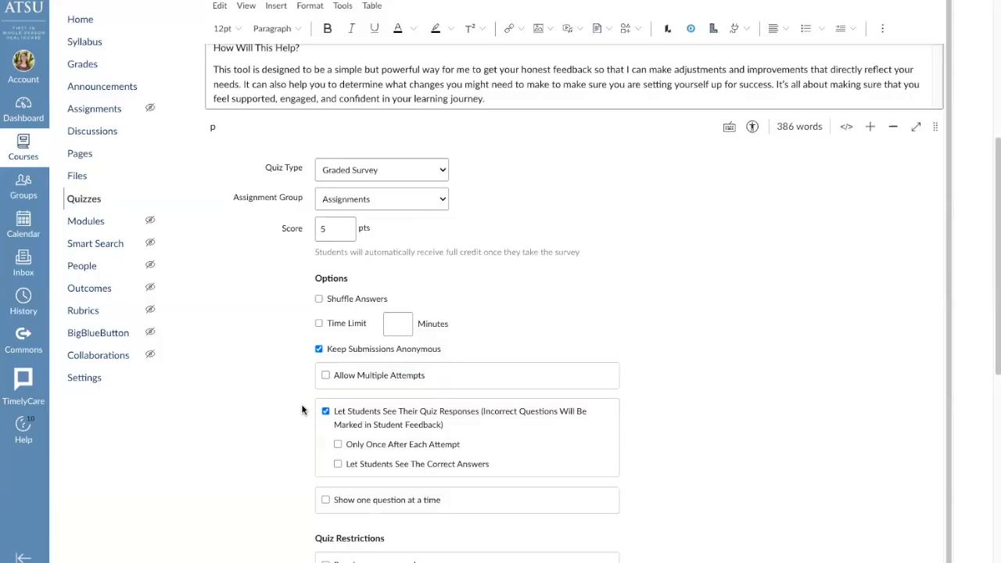
Set the survey's due date for everyone to Oct 31, 2025 at 12:00 PM, and save the survey
{"action": "scroll", "coordinate": [306, 440], "scroll_direction": "down", "scroll_amount": 1}
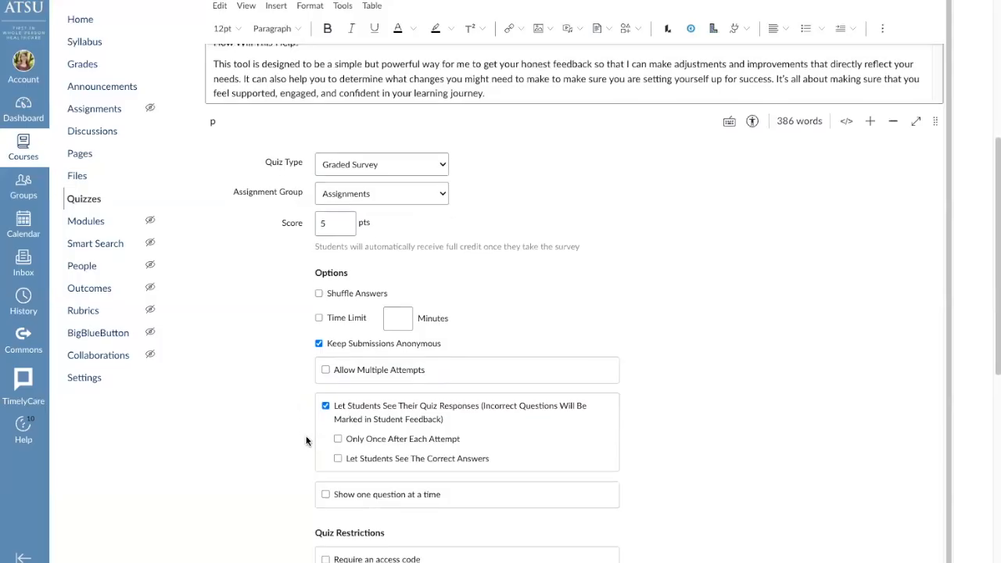
{"action": "scroll", "coordinate": [294, 472], "scroll_direction": "down", "scroll_amount": 3}
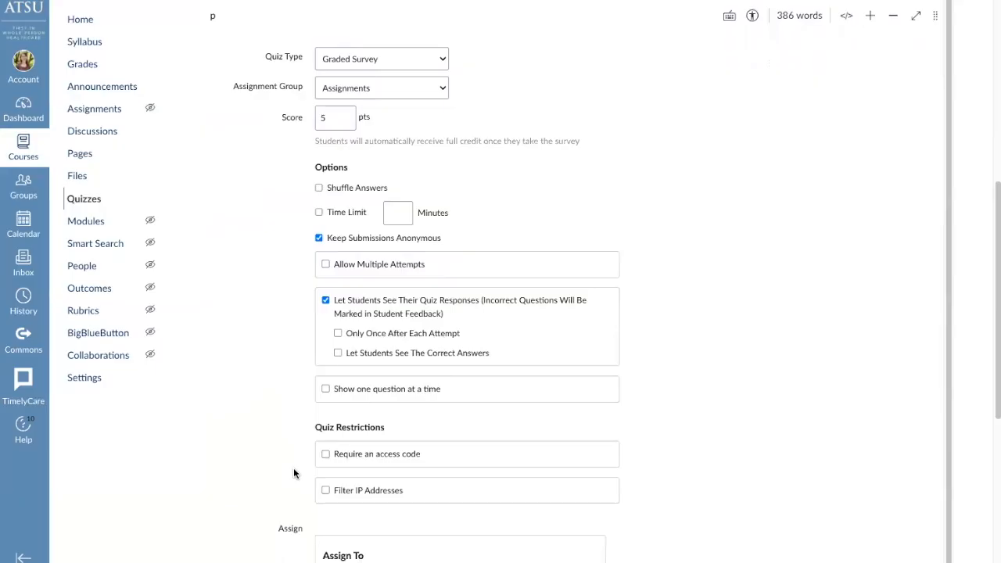
{"action": "scroll", "coordinate": [299, 510], "scroll_direction": "down", "scroll_amount": 1}
{"action": "scroll", "coordinate": [299, 509], "scroll_direction": "down", "scroll_amount": 4}
{"action": "scroll", "coordinate": [299, 510], "scroll_direction": "down", "scroll_amount": 2}
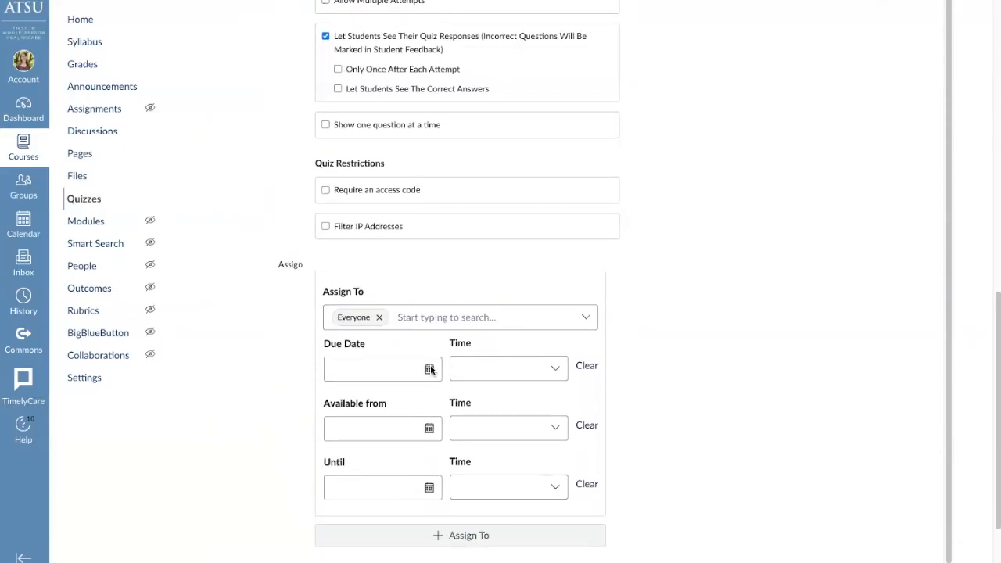
{"action": "left_click", "coordinate": [429, 369]}
{"action": "left_click", "coordinate": [415, 314]}
{"action": "left_click", "coordinate": [560, 368]}
{"action": "scroll", "coordinate": [532, 481], "scroll_direction": "down", "scroll_amount": 2}
{"action": "left_click", "coordinate": [519, 487]}
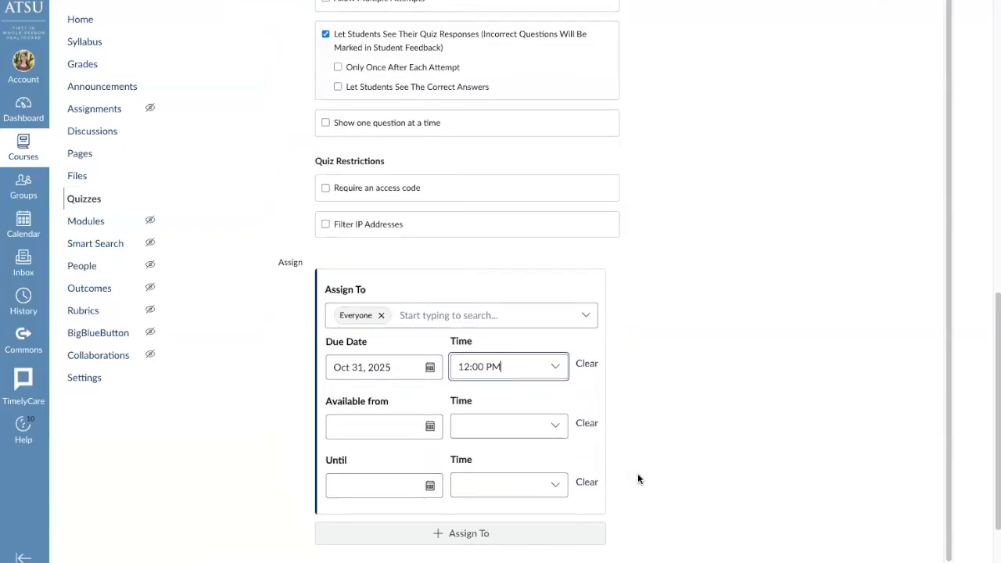
{"action": "scroll", "coordinate": [637, 473], "scroll_direction": "down", "scroll_amount": 2}
{"action": "left_click", "coordinate": [927, 513]}
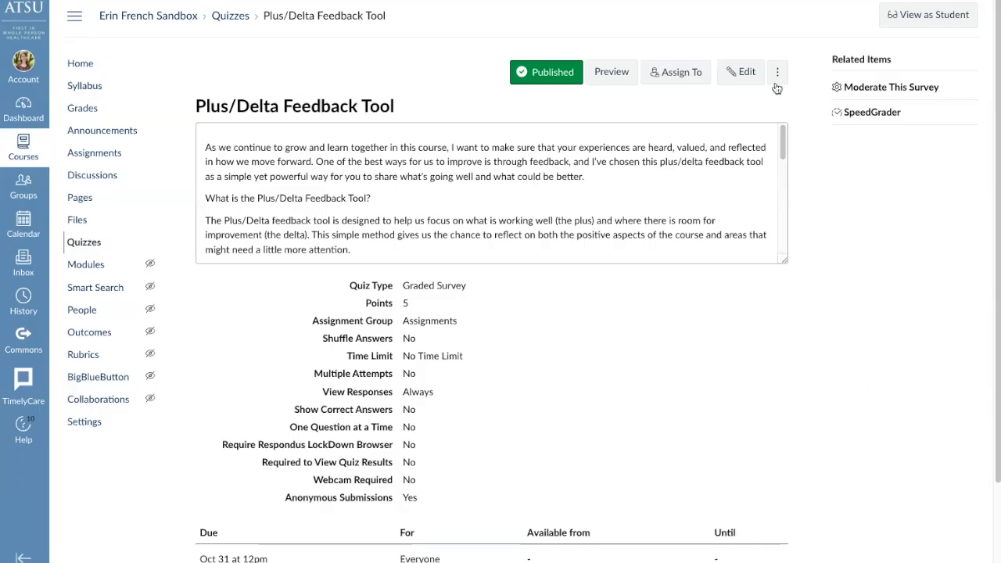
Reopen the Plus/Delta Feedback Tool survey for editing and display its list of questions
{"action": "left_click", "coordinate": [735, 80]}
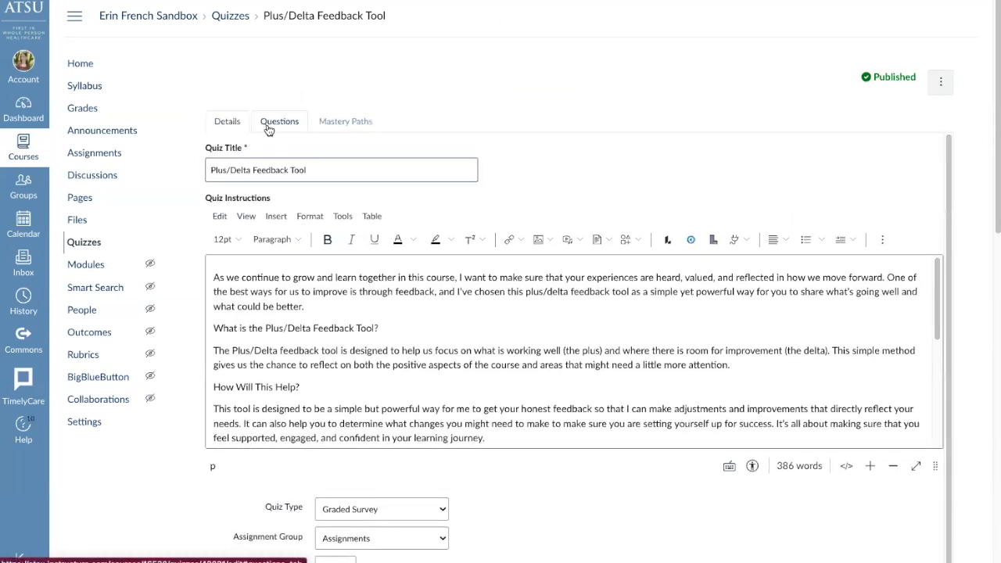
{"action": "left_click", "coordinate": [273, 123]}
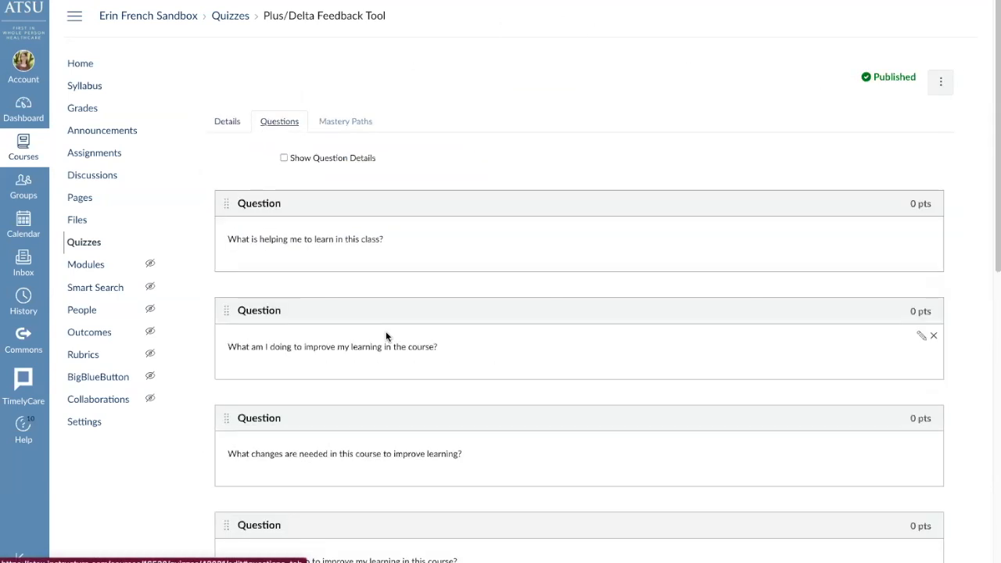
{"action": "scroll", "coordinate": [385, 336], "scroll_direction": "down", "scroll_amount": 1}
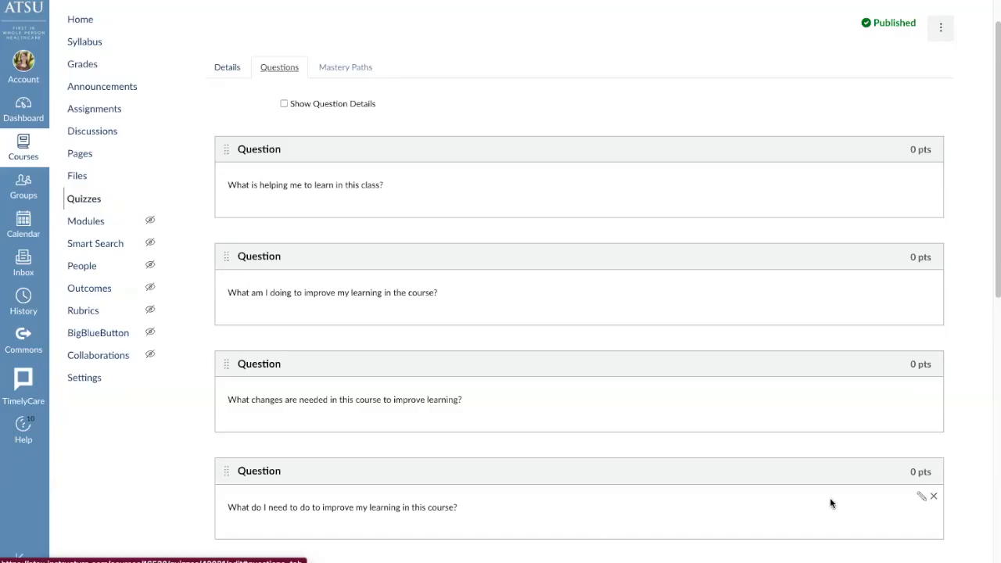
Open the question "What do I need to do to improve my learning in this course?" for inspection and close it without changes
{"action": "left_click", "coordinate": [921, 497]}
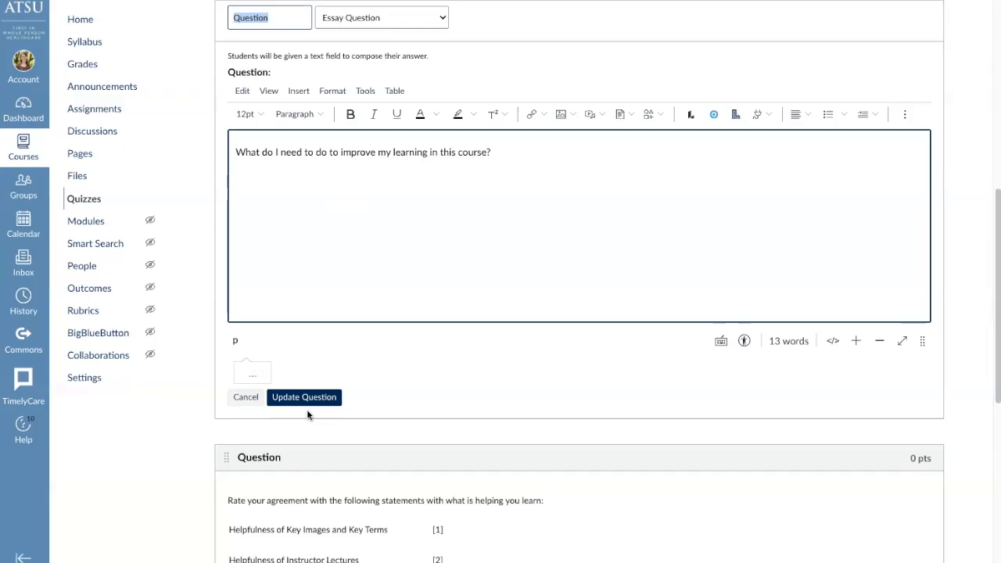
{"action": "left_click", "coordinate": [245, 397]}
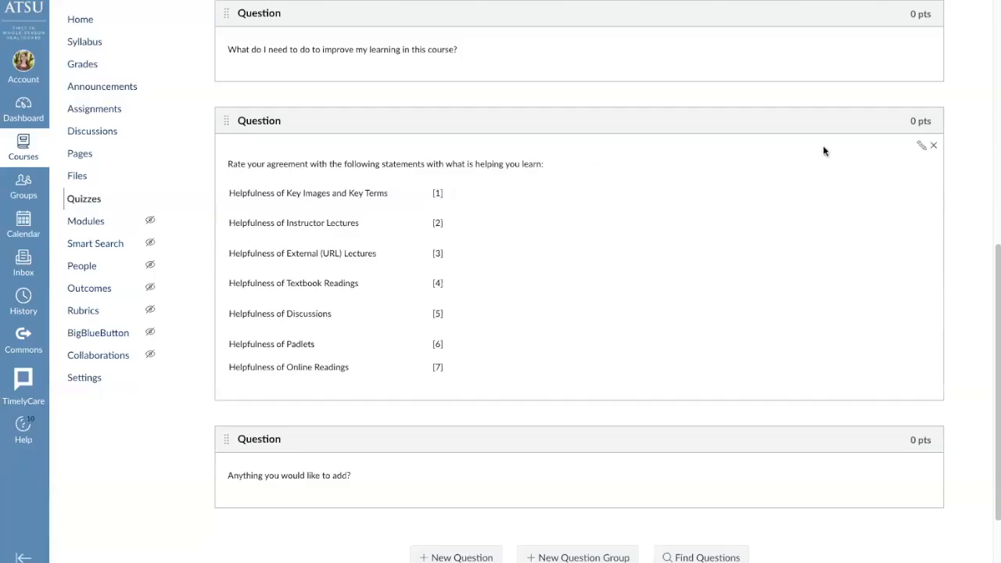
Open the "Rate your agreement" multiple-dropdowns question for editing and enlarge its text area so the whole statement table fits
{"action": "left_click", "coordinate": [922, 148]}
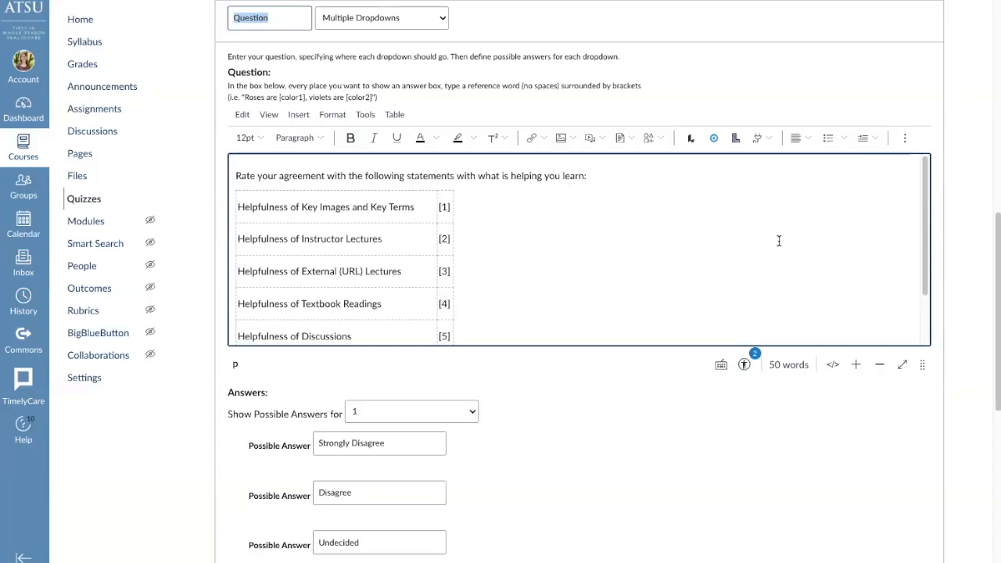
{"action": "left_click", "coordinate": [922, 365]}
{"action": "left_click_drag", "start_coordinate": [922, 364], "coordinate": [922, 465]}
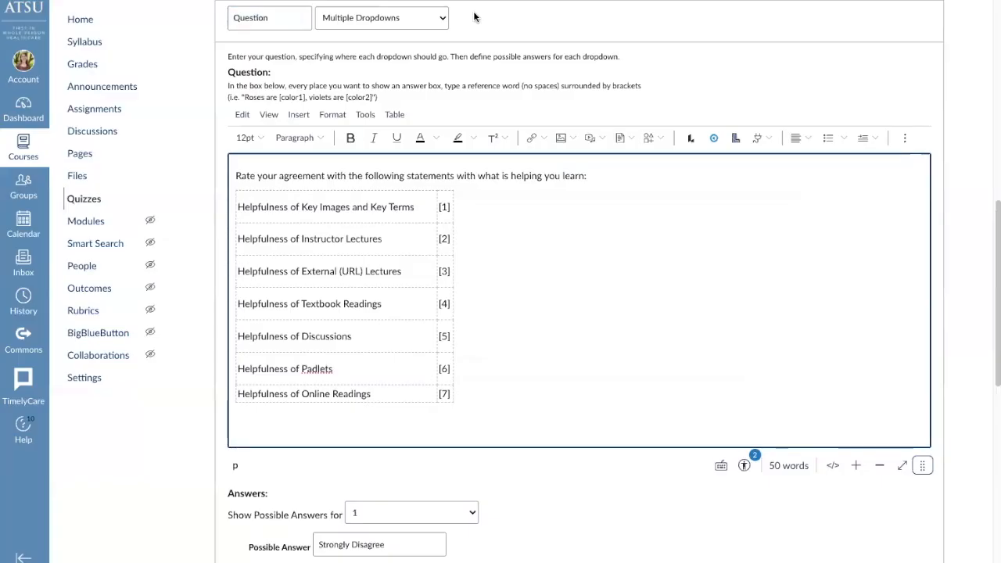
Review the rating question's list of dropdown placeholders and the possible answers defined for dropdown 1
{"action": "scroll", "coordinate": [529, 492], "scroll_direction": "down", "scroll_amount": 3}
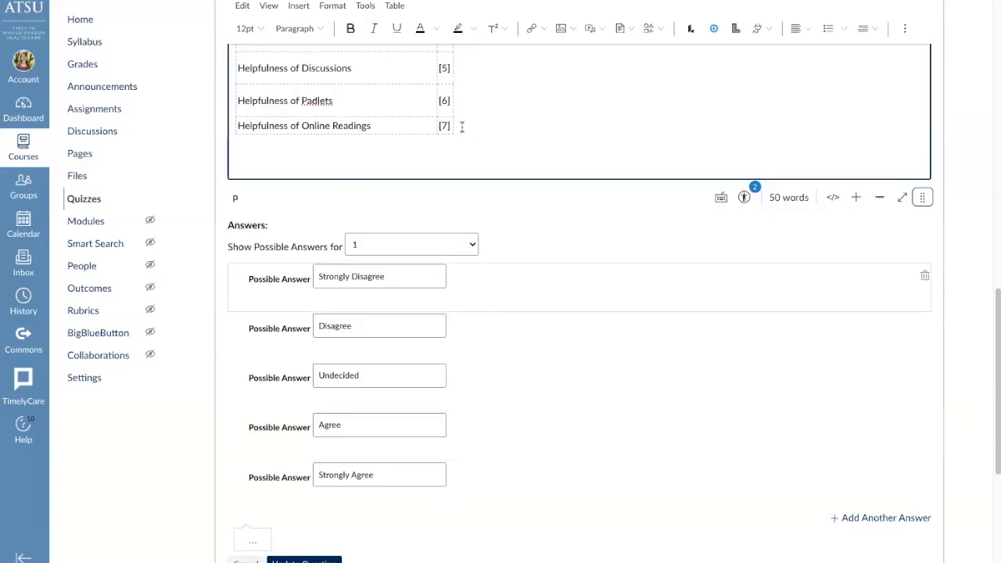
{"action": "left_click", "coordinate": [473, 247]}
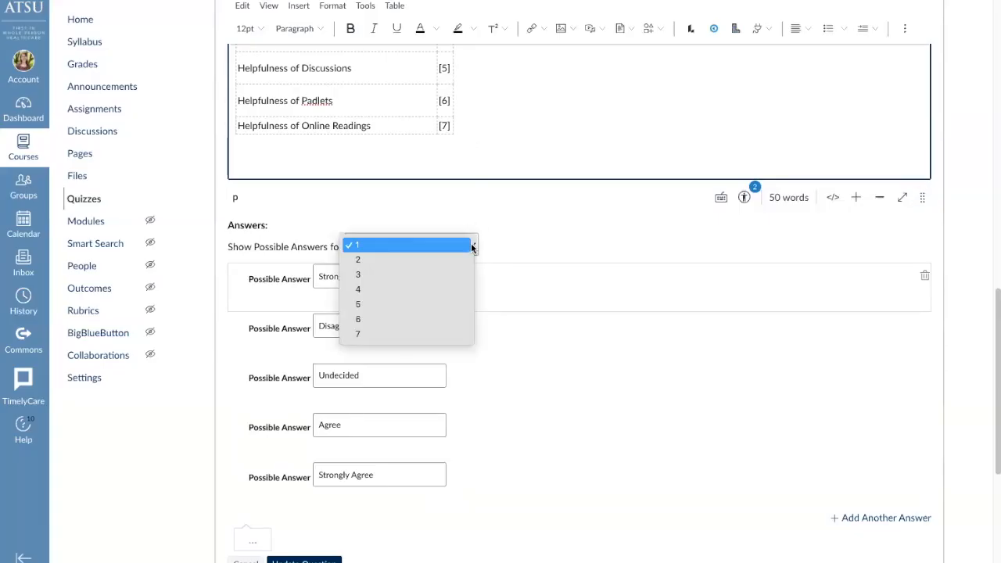
{"action": "left_click", "coordinate": [504, 238]}
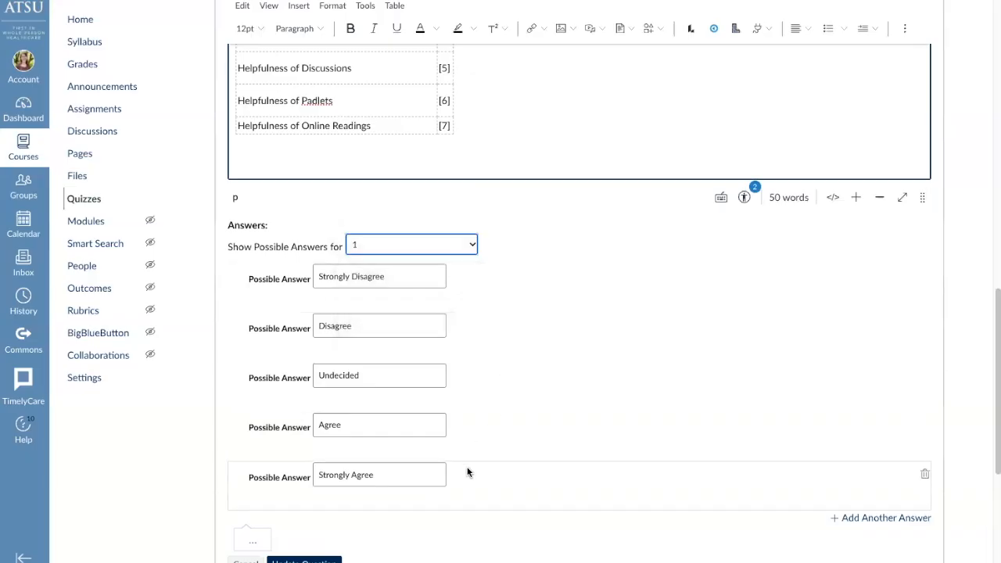
{"action": "scroll", "coordinate": [468, 472], "scroll_direction": "up", "scroll_amount": 4}
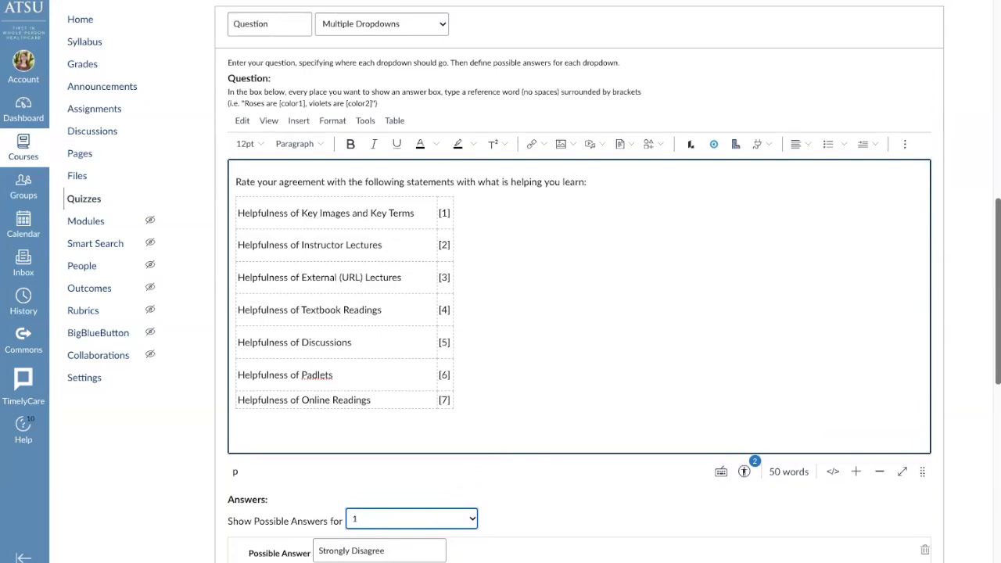
Replace "Key Images and Key Terms" with "Vocabulary Review" in the first statement of the table
{"action": "left_click", "coordinate": [368, 208]}
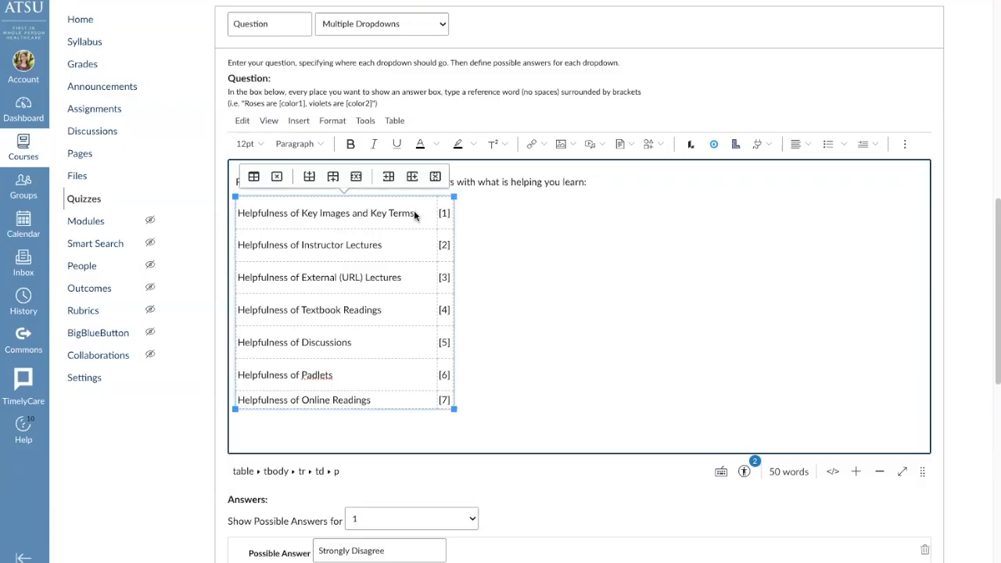
{"action": "left_click_drag", "start_coordinate": [415, 214], "coordinate": [369, 213]}
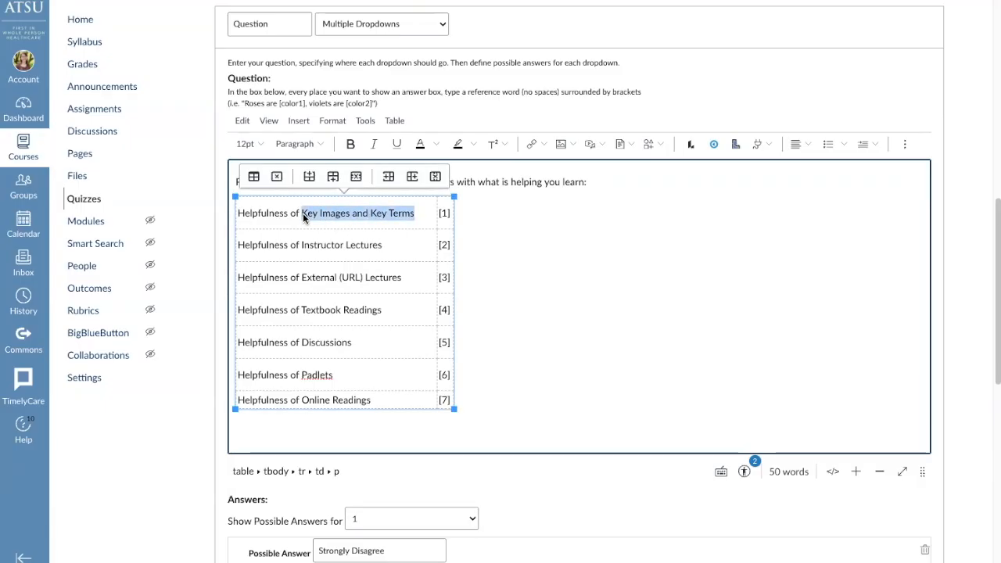
{"action": "type", "text": "Vocabulary Review"}
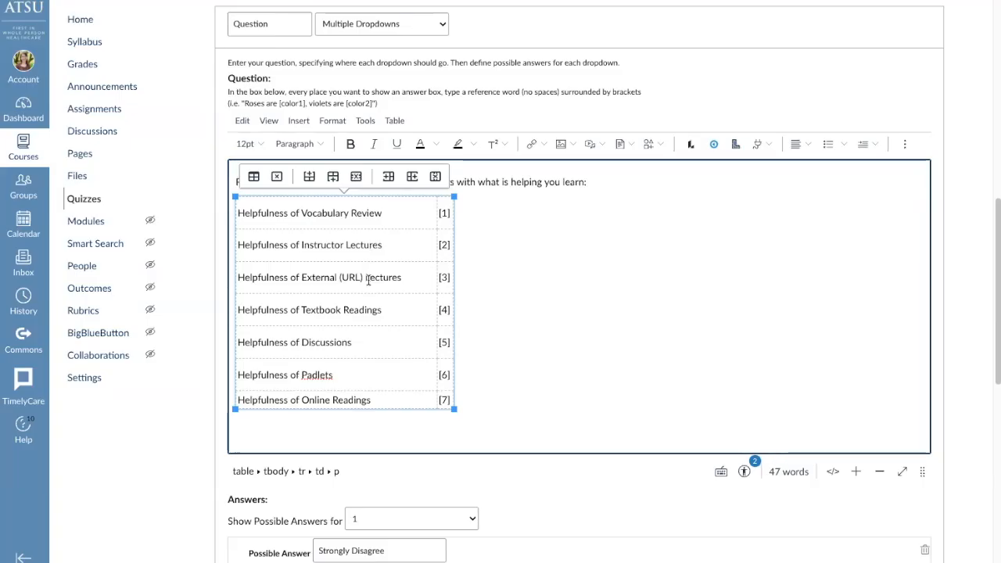
Delete the "Helpfulness of External (URL) Lectures" row and renumber the placeholders of the rows below it as [3] to [6]
{"action": "left_click", "coordinate": [357, 181]}
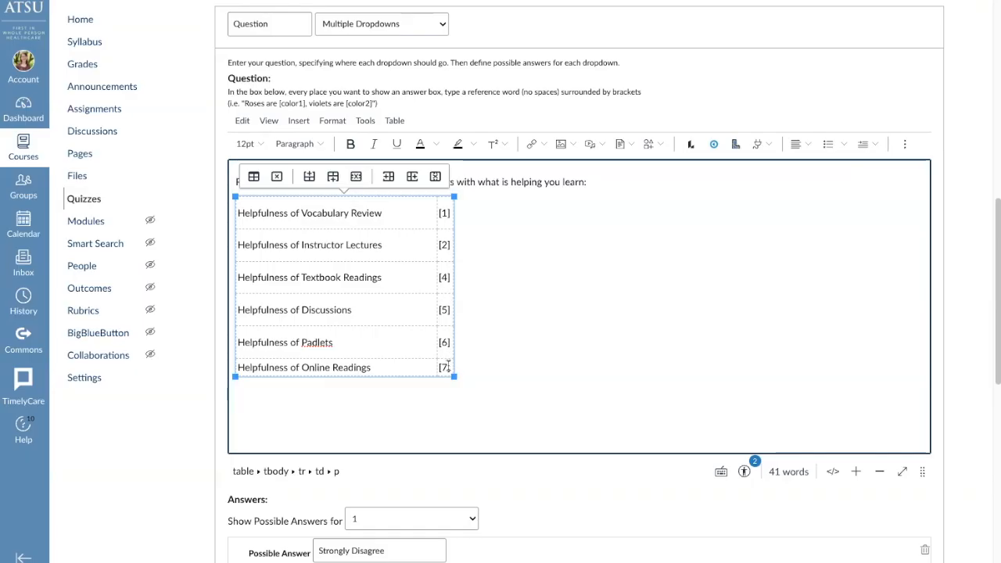
{"action": "left_click", "coordinate": [444, 277]}
{"action": "double_click", "coordinate": [443, 310]}
{"action": "type", "text": "4"}
{"action": "type", "text": "5"}
{"action": "double_click", "coordinate": [444, 368]}
{"action": "type", "text": "6"}
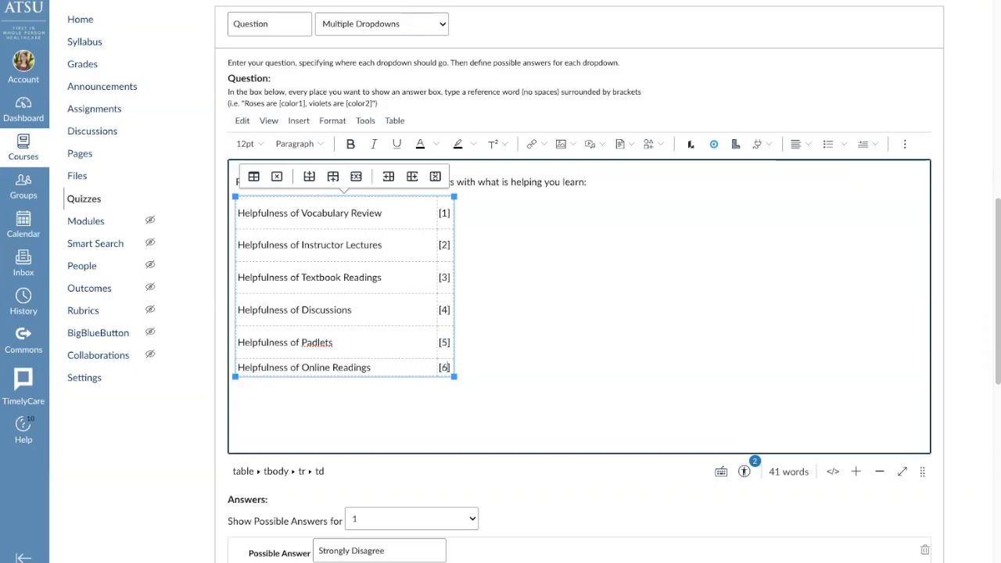
Check which dropdown placeholders are offered for the possible answers after the renumbering
{"action": "scroll", "coordinate": [579, 313], "scroll_direction": "down", "scroll_amount": 1}
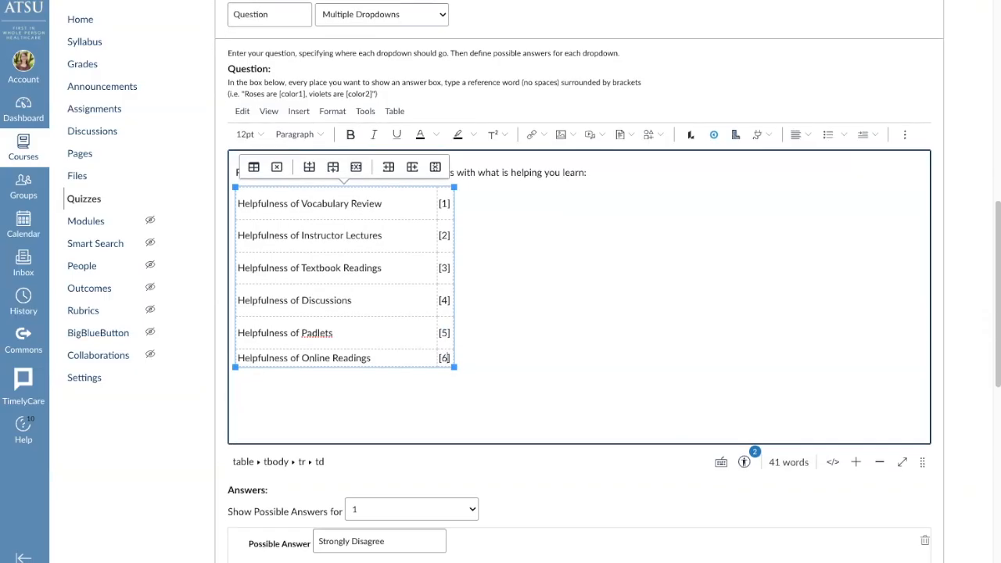
{"action": "scroll", "coordinate": [492, 483], "scroll_direction": "down", "scroll_amount": 1}
{"action": "left_click", "coordinate": [473, 439]}
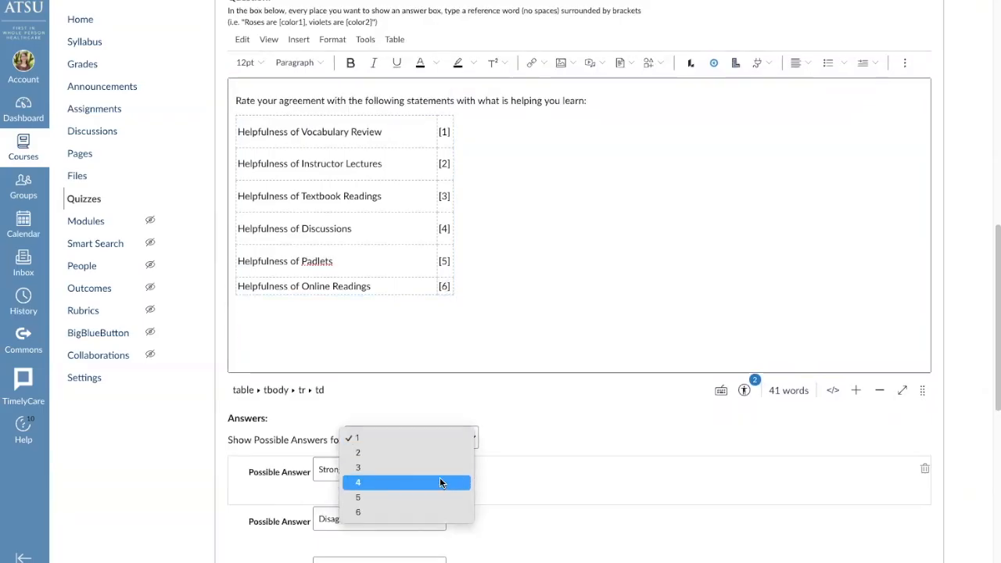
{"action": "left_click", "coordinate": [468, 420]}
{"action": "scroll", "coordinate": [468, 420], "scroll_direction": "up", "scroll_amount": 1}
{"action": "scroll", "coordinate": [467, 420], "scroll_direction": "up", "scroll_amount": 1}
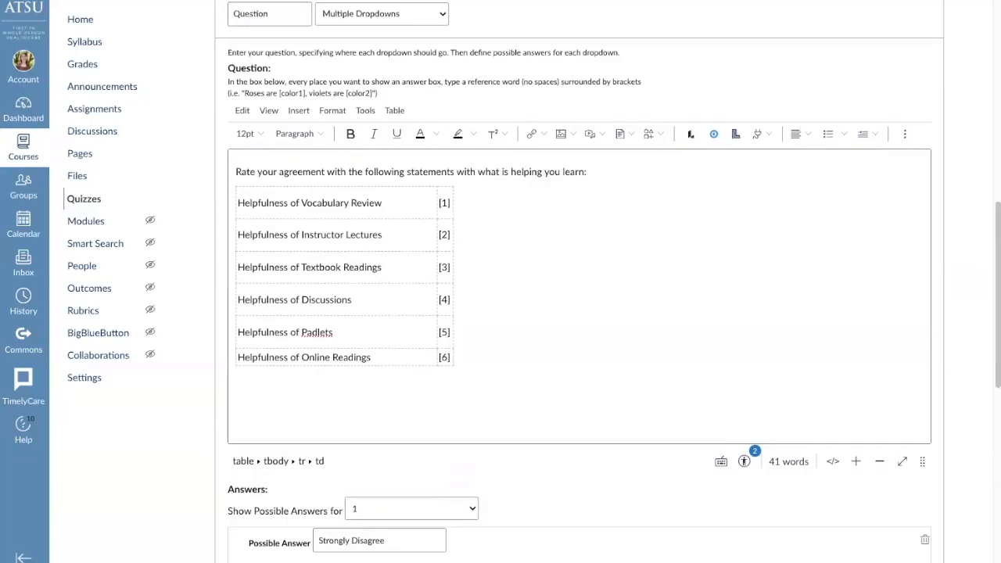
Add a final table row with "Helpfulness of Case Studies" and placeholder [7], and increase the height of the Online Readings row
{"action": "left_click", "coordinate": [360, 358]}
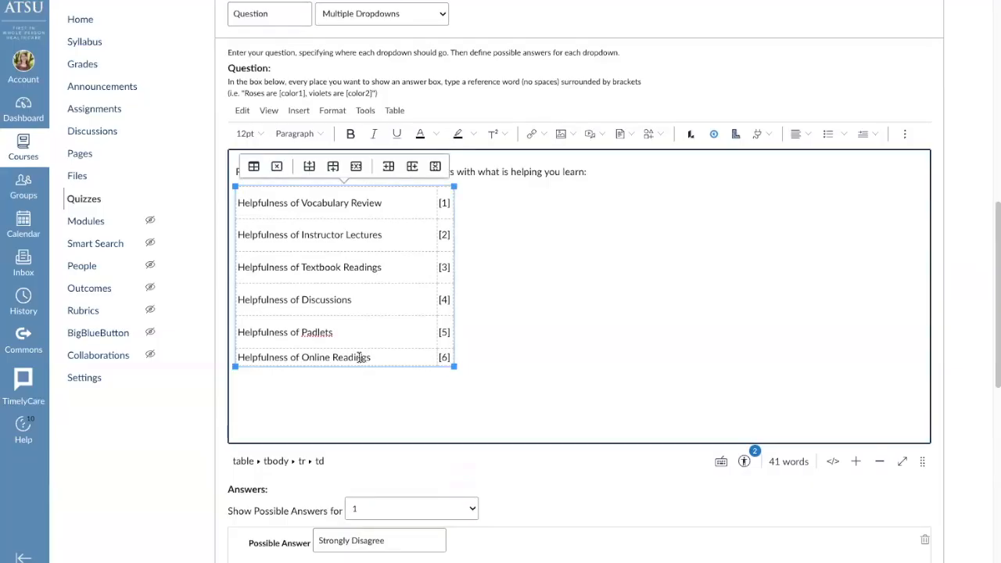
{"action": "left_click", "coordinate": [332, 167]}
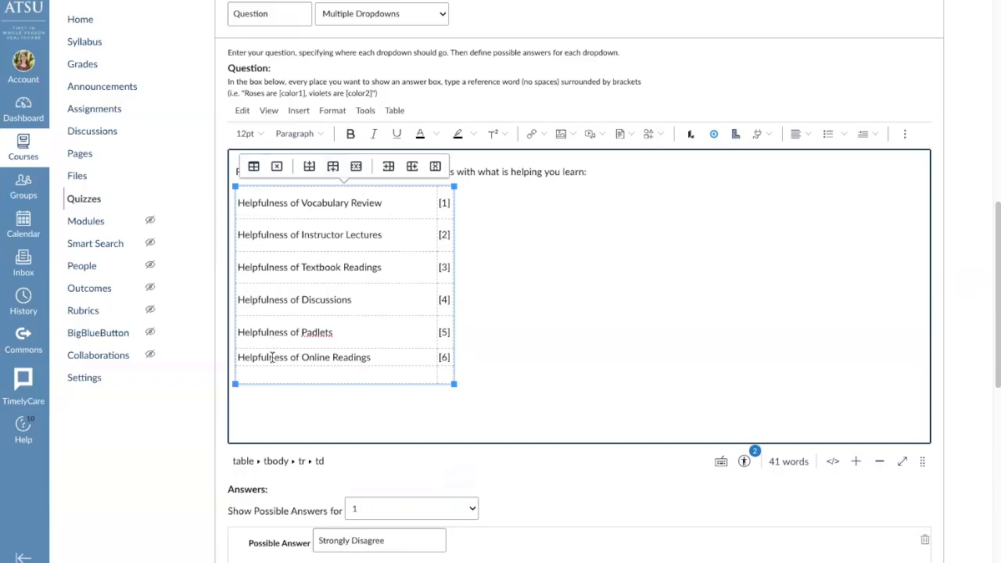
{"action": "type", "text": "Helpfulness of Case Studies"}
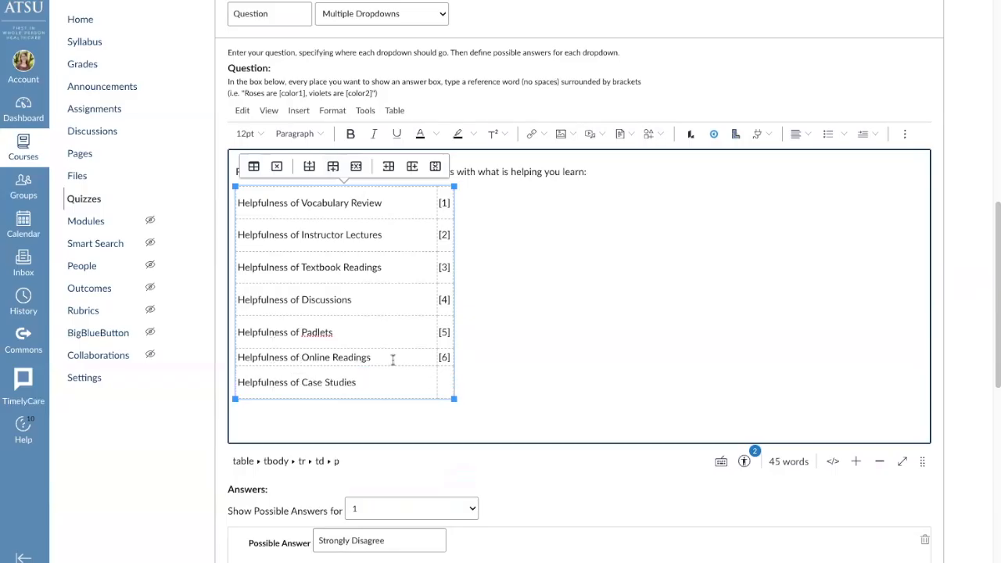
{"action": "left_click", "coordinate": [442, 384]}
{"action": "type", "text": "[7]"}
{"action": "left_click_drag", "start_coordinate": [416, 367], "coordinate": [417, 379]}
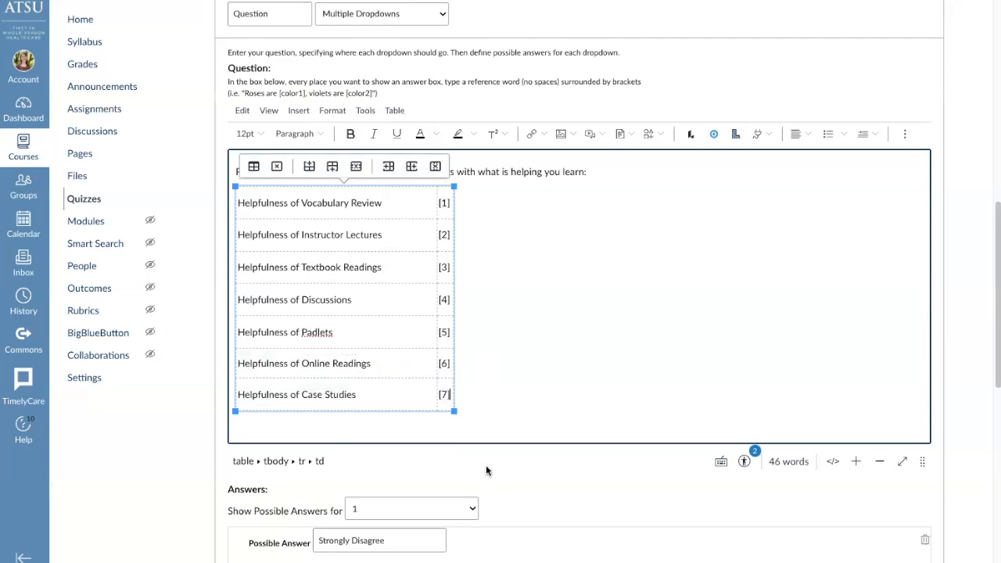
Check that the list of dropdowns for possible answers includes placeholder 7
{"action": "scroll", "coordinate": [486, 464], "scroll_direction": "down", "scroll_amount": 1}
{"action": "left_click", "coordinate": [470, 429]}
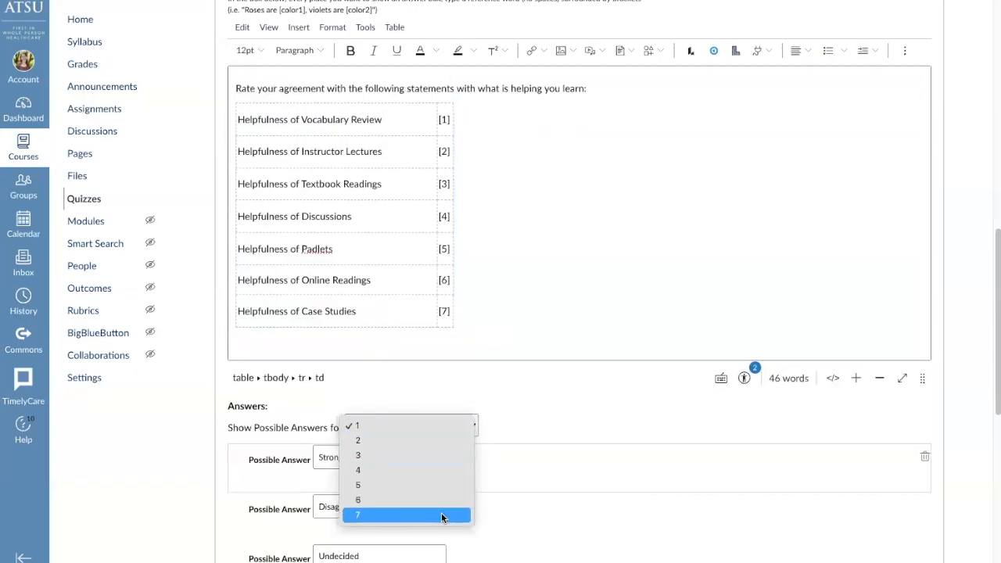
{"action": "left_click", "coordinate": [519, 421]}
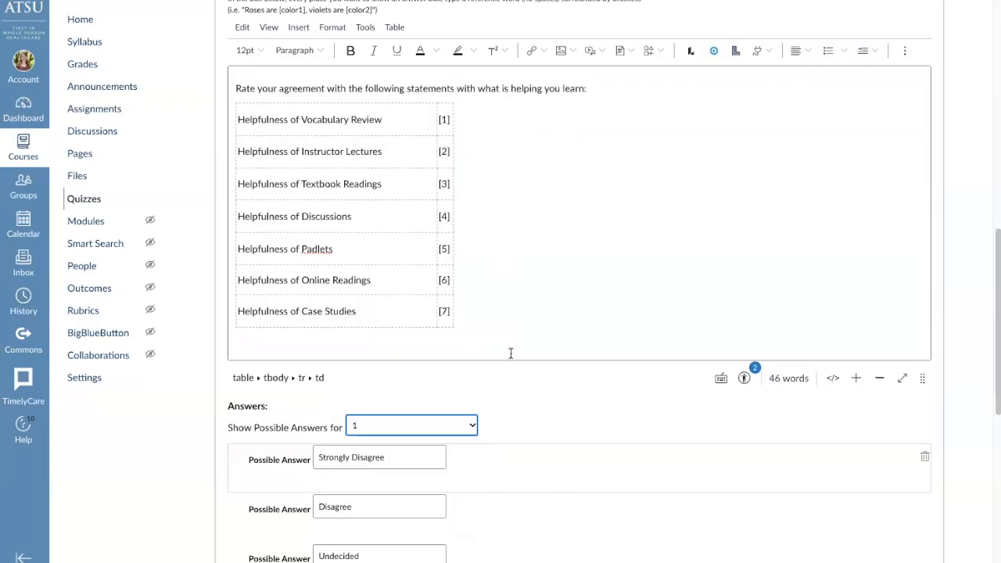
Change the possible answer "Undecided" to "Neutral" for dropdown 1 and update the rating question
{"action": "scroll", "coordinate": [511, 353], "scroll_direction": "down", "scroll_amount": 3}
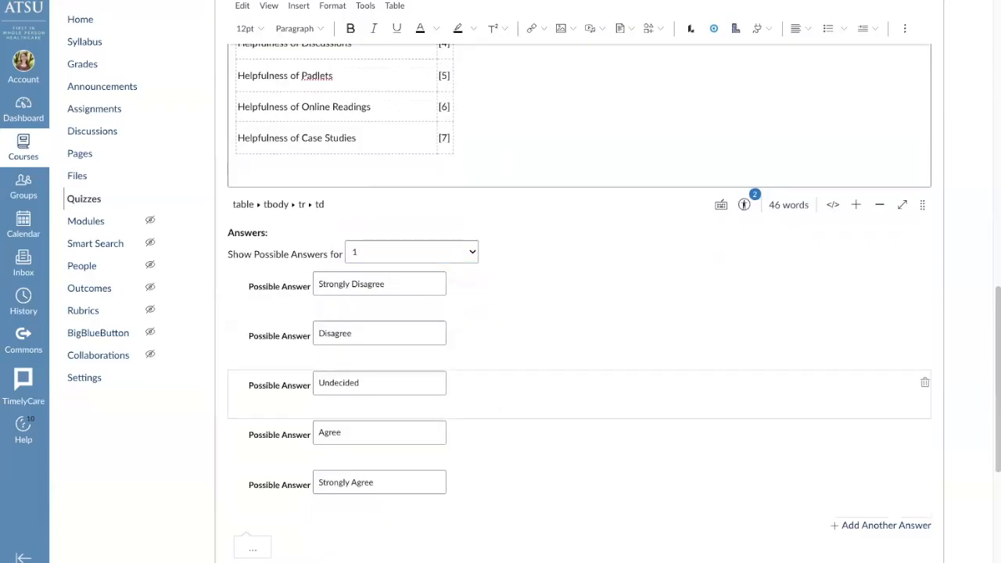
{"action": "left_click", "coordinate": [381, 384]}
{"action": "double_click", "coordinate": [382, 384]}
{"action": "type", "text": "Neutral"}
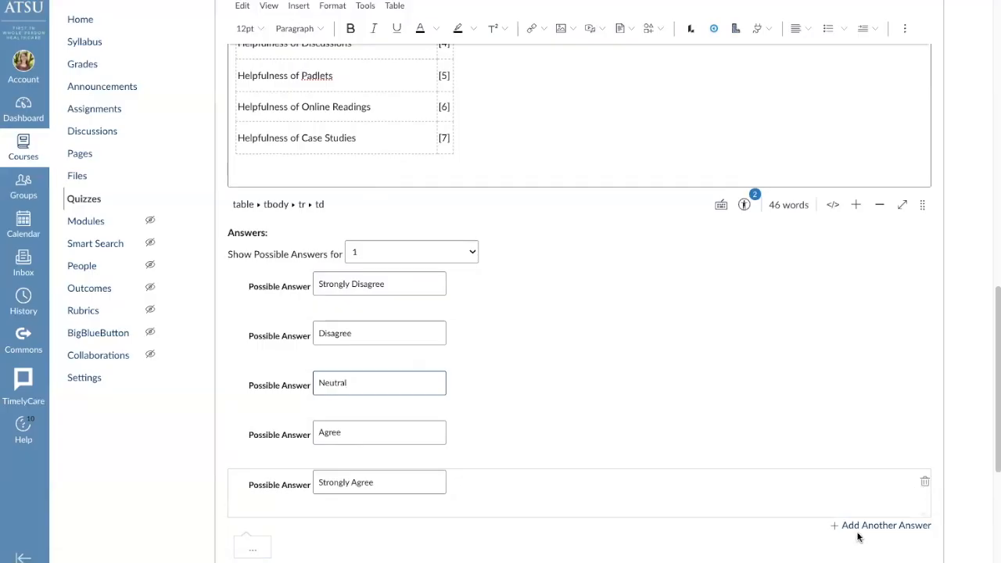
{"action": "scroll", "coordinate": [858, 537], "scroll_direction": "down", "scroll_amount": 1}
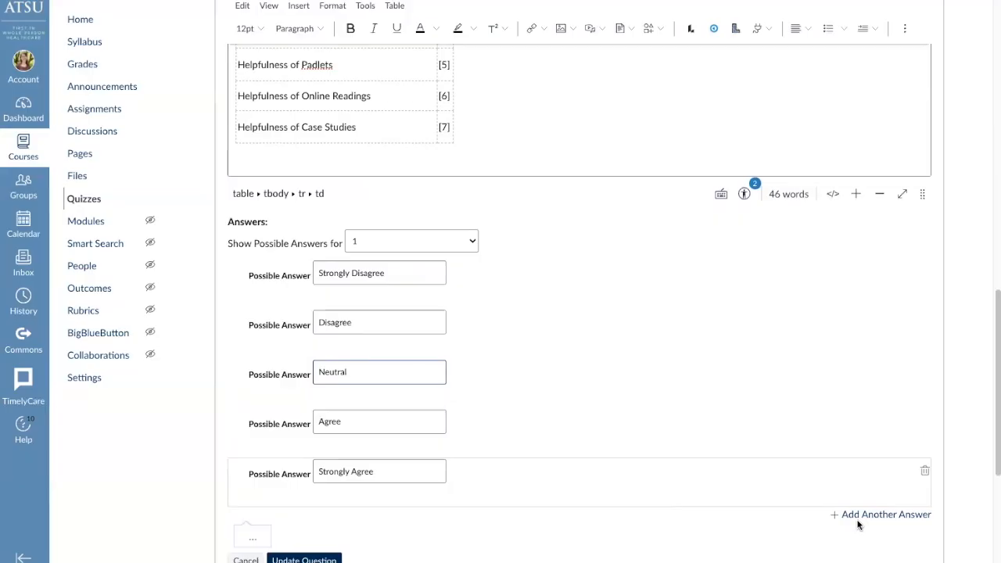
{"action": "scroll", "coordinate": [824, 520], "scroll_direction": "down", "scroll_amount": 1}
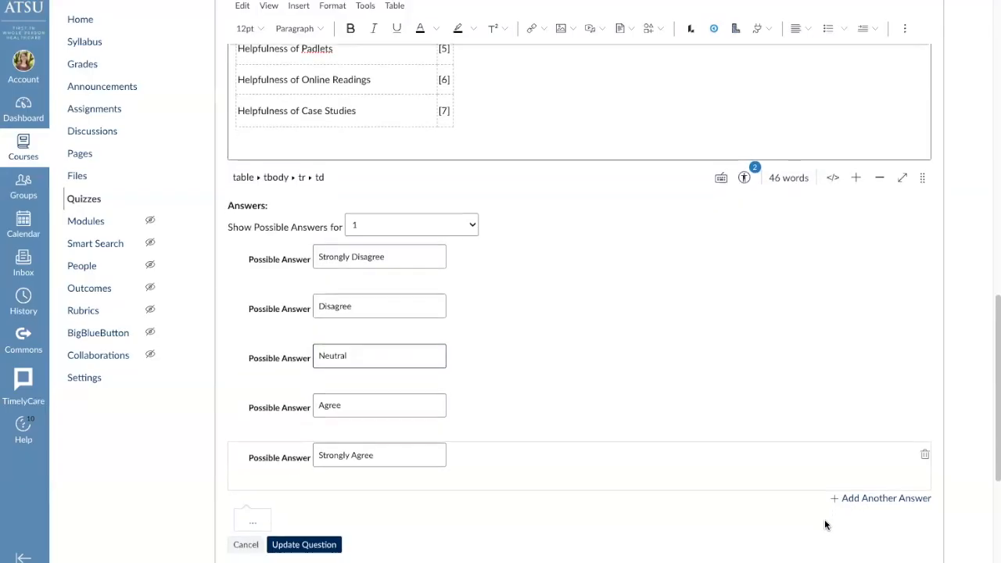
{"action": "left_click", "coordinate": [291, 531]}
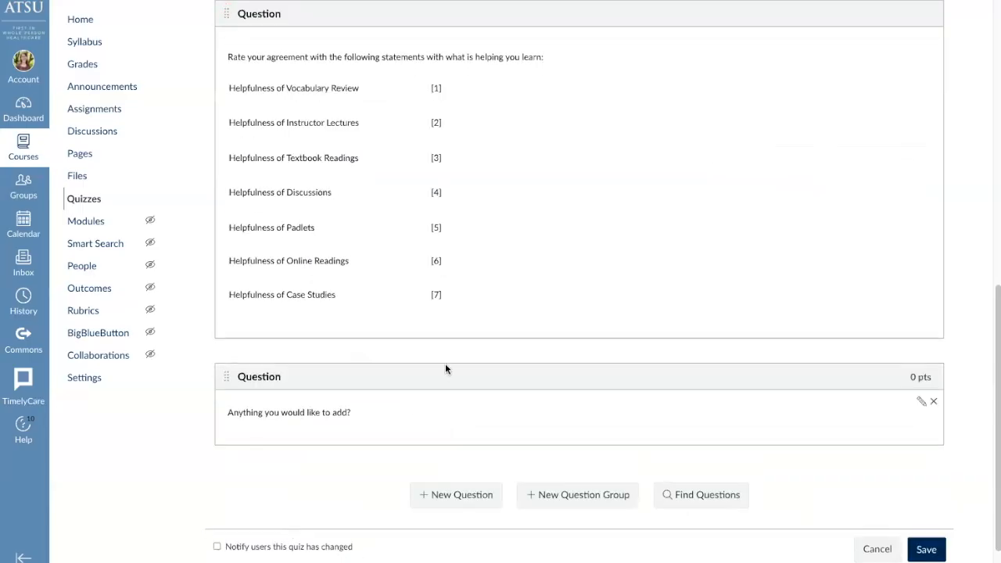
Look over the updated rating question and save the survey
{"action": "scroll", "coordinate": [445, 365], "scroll_direction": "up", "scroll_amount": 1}
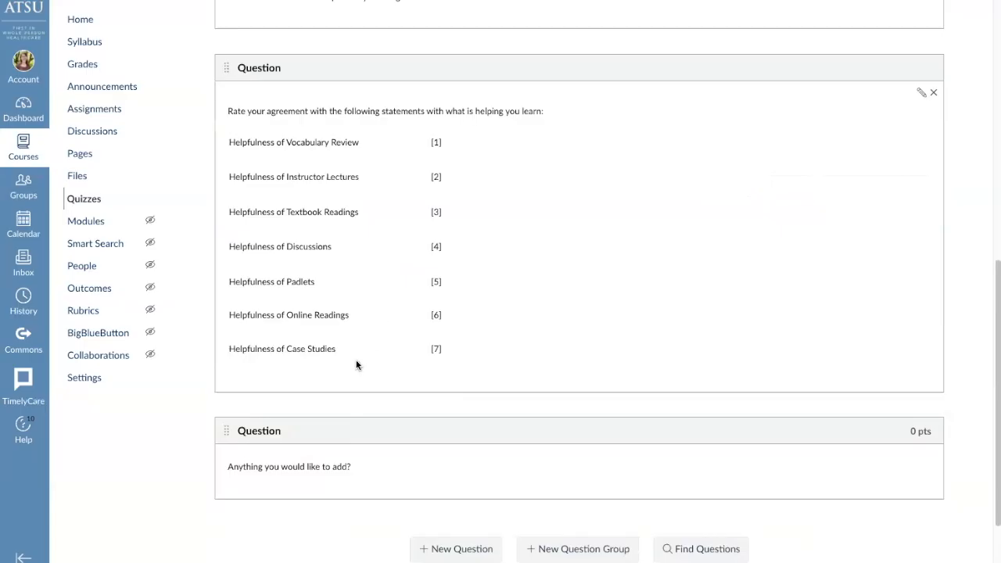
{"action": "scroll", "coordinate": [356, 365], "scroll_direction": "down", "scroll_amount": 2}
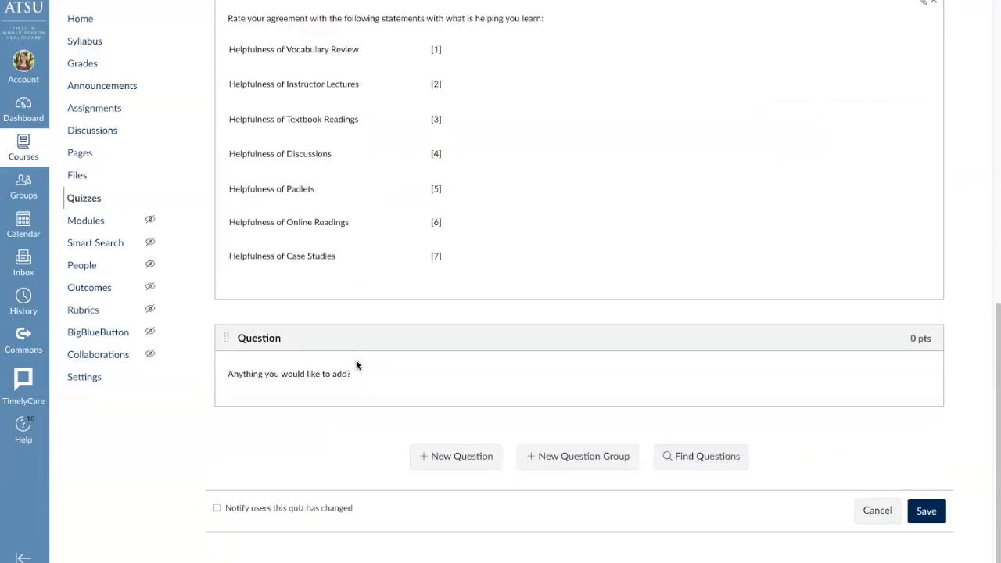
{"action": "left_click", "coordinate": [926, 513]}
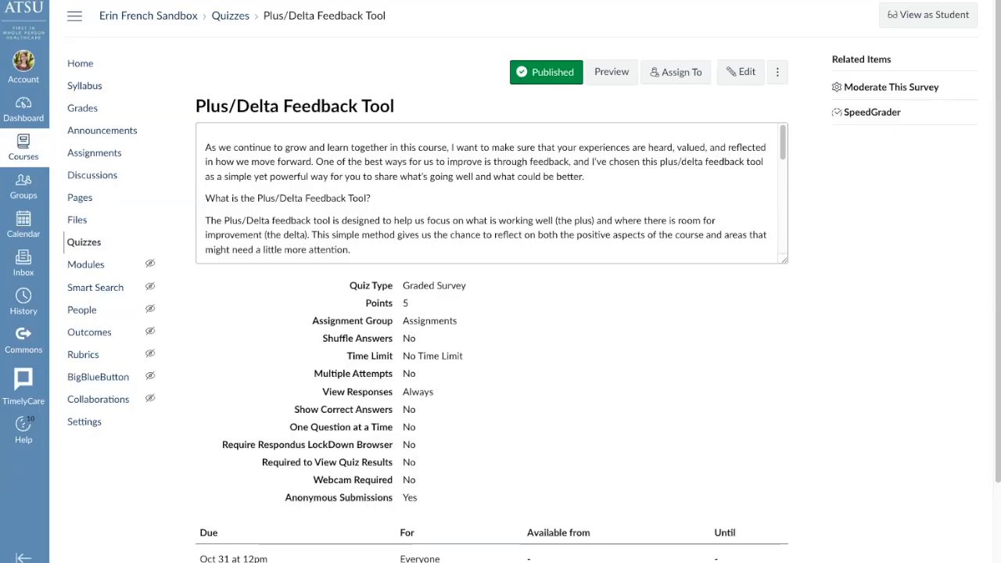
Start the Plus/Delta Feedback Tool survey in student view and examine how its instructions and first question appear
{"action": "left_click", "coordinate": [928, 24]}
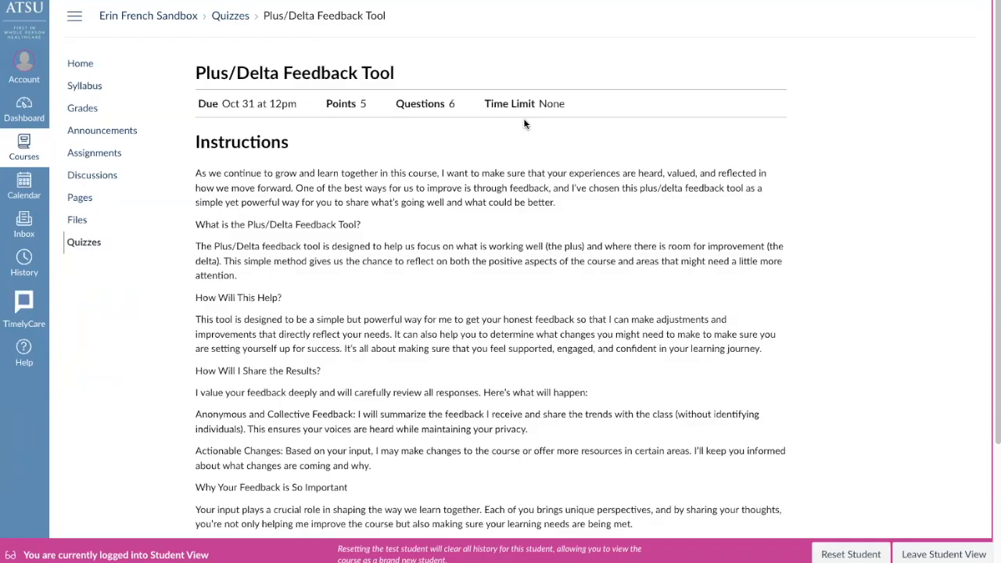
{"action": "scroll", "coordinate": [483, 400], "scroll_direction": "down", "scroll_amount": 1}
{"action": "scroll", "coordinate": [483, 402], "scroll_direction": "down", "scroll_amount": 3}
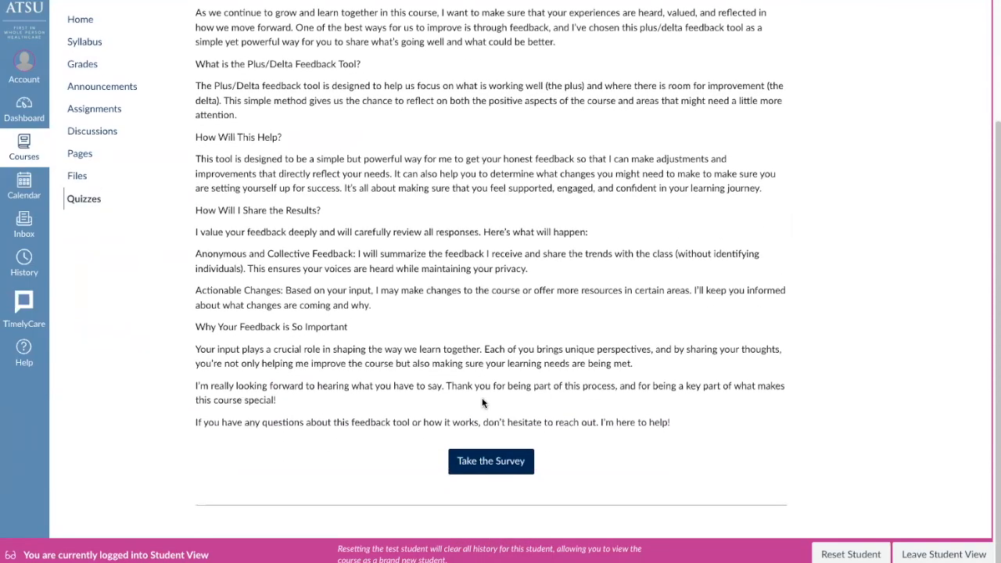
{"action": "left_click", "coordinate": [486, 468]}
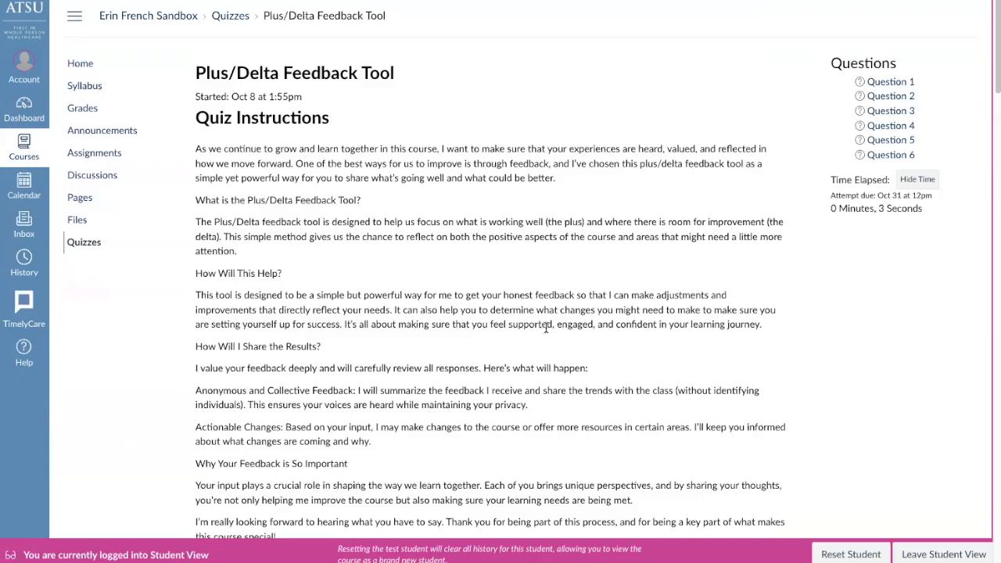
{"action": "scroll", "coordinate": [510, 439], "scroll_direction": "down", "scroll_amount": 1}
{"action": "scroll", "coordinate": [510, 439], "scroll_direction": "down", "scroll_amount": 5}
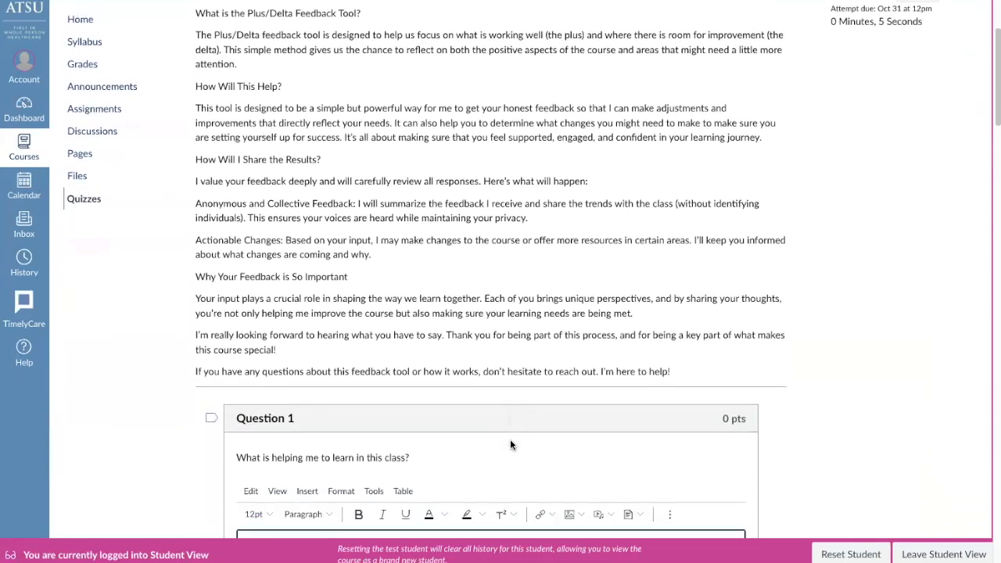
{"action": "scroll", "coordinate": [510, 440], "scroll_direction": "down", "scroll_amount": 1}
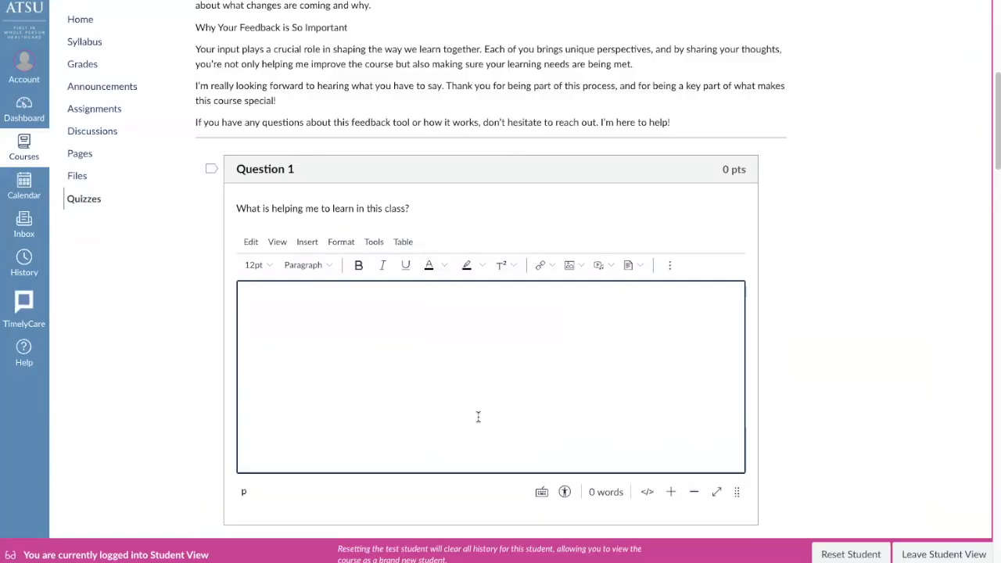
Review the remaining survey questions through Question 6 as a student, including the answer options for Helpfulness of Vocabulary Review
{"action": "scroll", "coordinate": [477, 417], "scroll_direction": "down", "scroll_amount": 8}
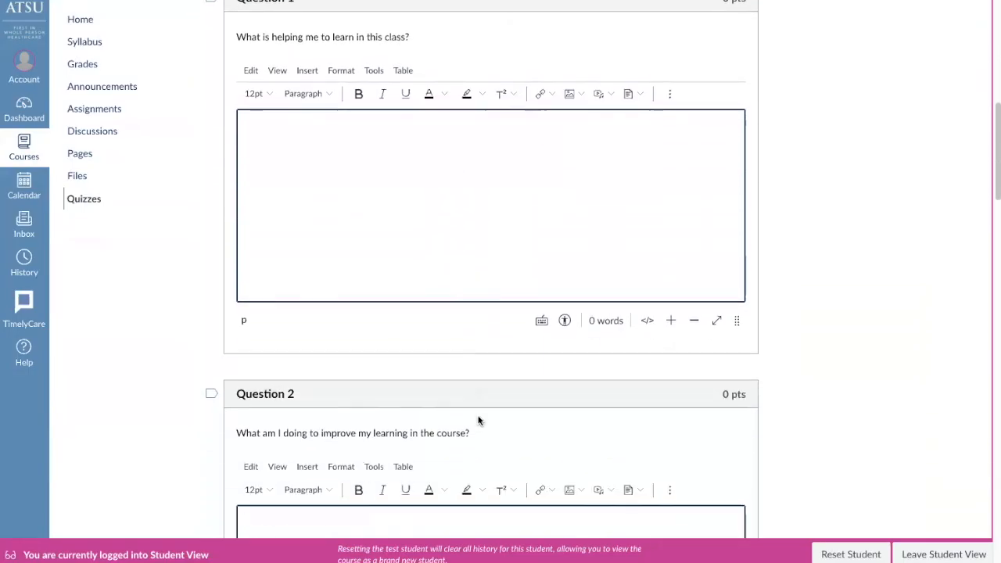
{"action": "scroll", "coordinate": [478, 420], "scroll_direction": "down", "scroll_amount": 9}
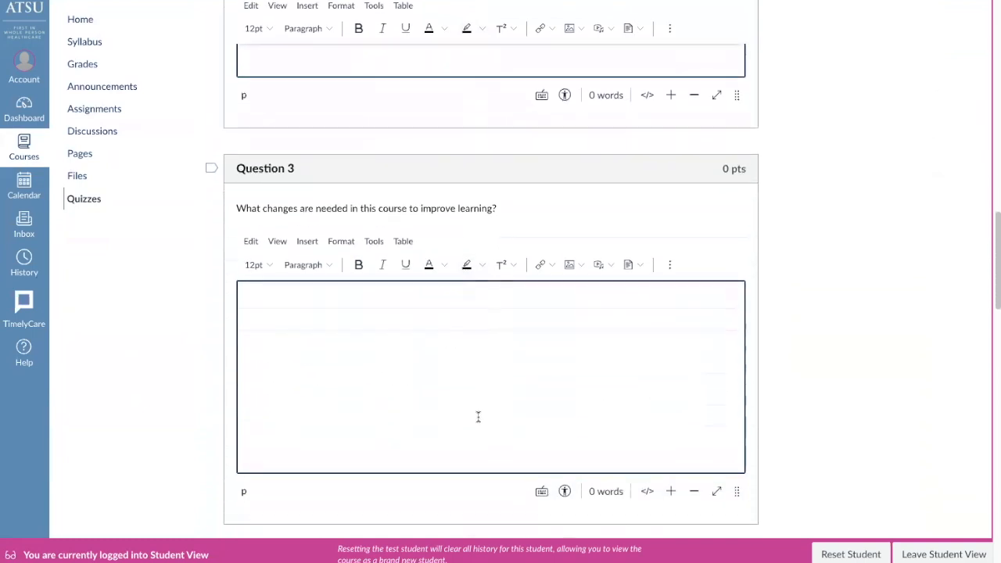
{"action": "scroll", "coordinate": [479, 420], "scroll_direction": "down", "scroll_amount": 4}
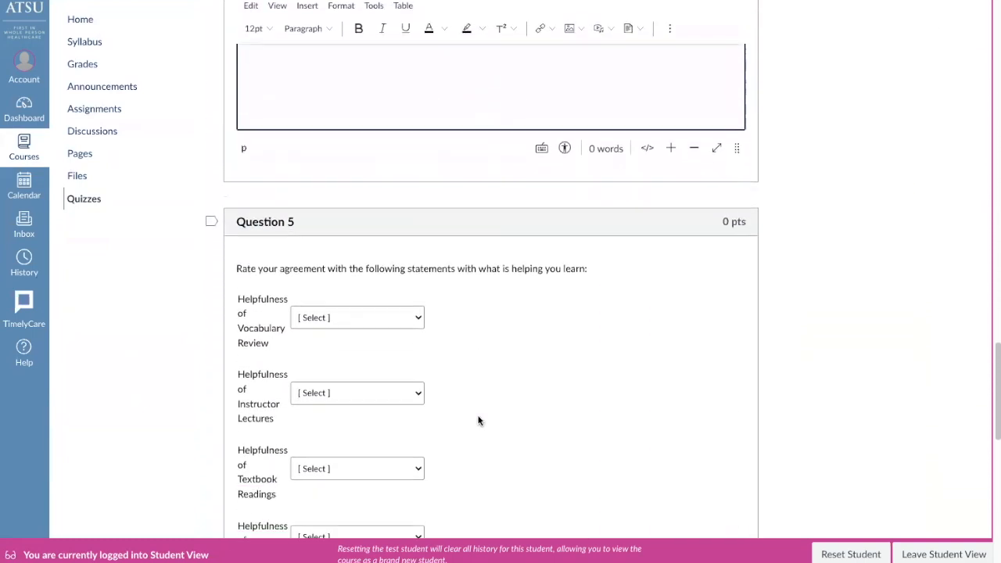
{"action": "scroll", "coordinate": [479, 420], "scroll_direction": "down", "scroll_amount": 1}
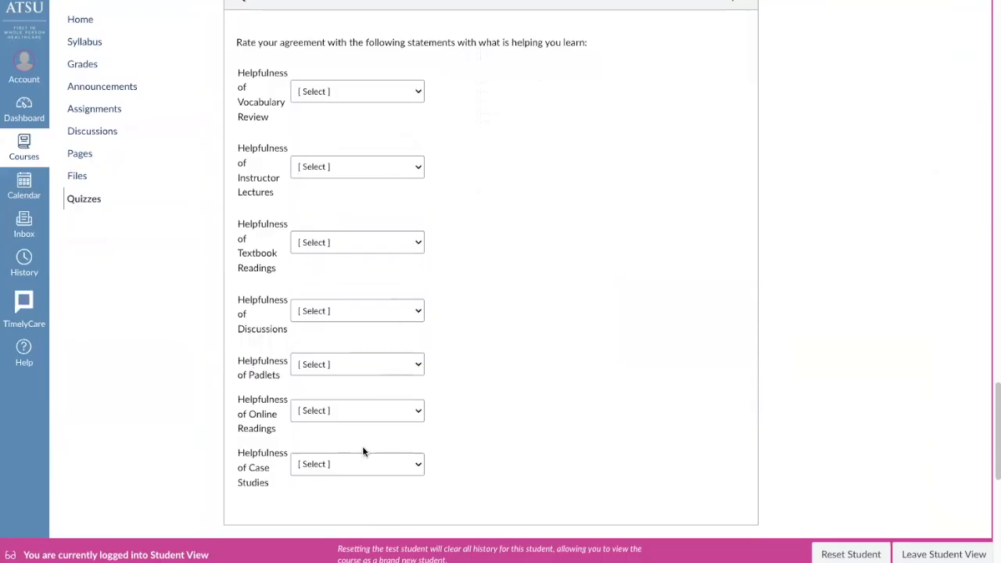
{"action": "left_click", "coordinate": [419, 93]}
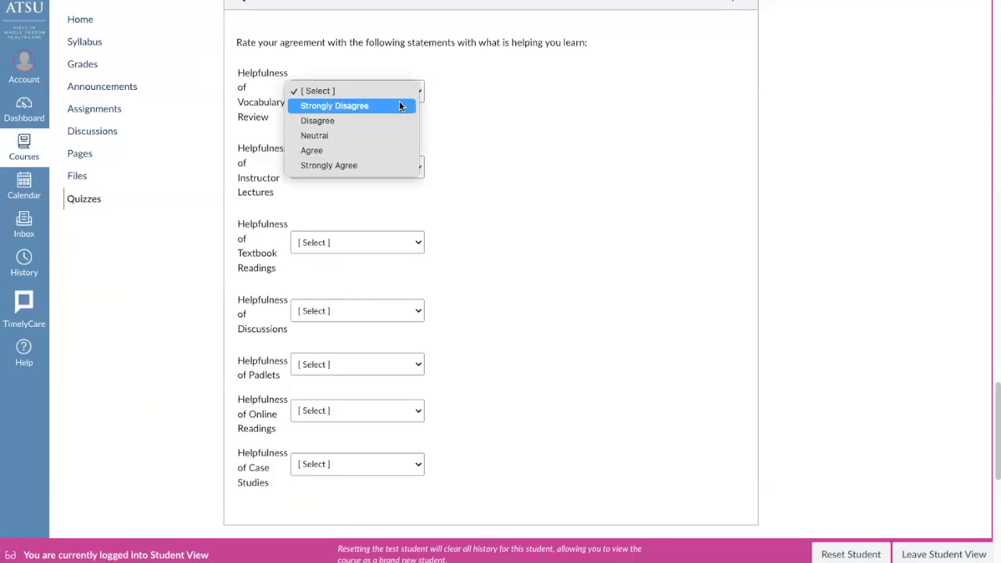
{"action": "left_click", "coordinate": [467, 174]}
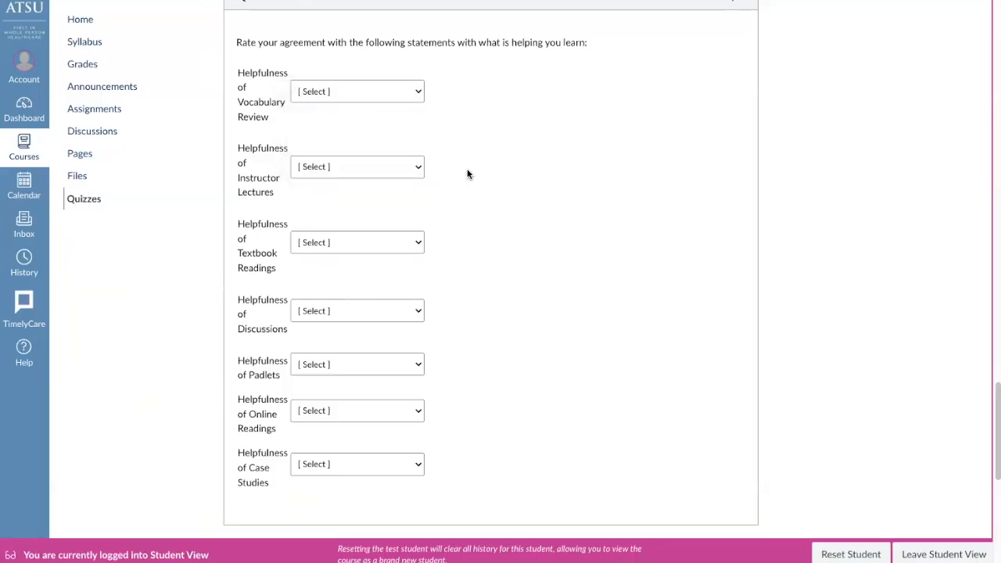
{"action": "scroll", "coordinate": [529, 340], "scroll_direction": "down", "scroll_amount": 6}
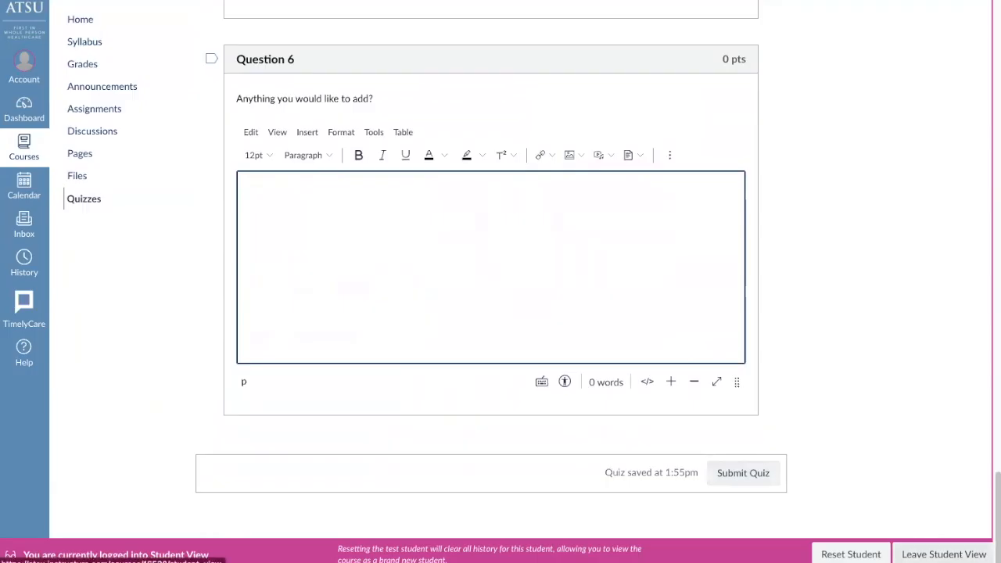
Leave student view without submitting the survey and open the survey statistics for the Plus/Delta Feedback Tool
{"action": "left_click", "coordinate": [944, 553]}
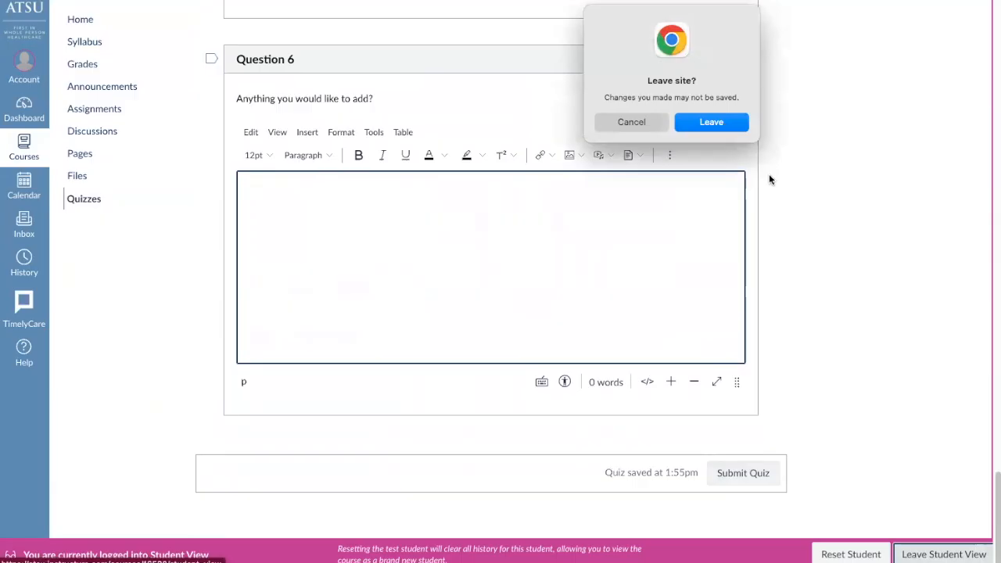
{"action": "left_click", "coordinate": [701, 121]}
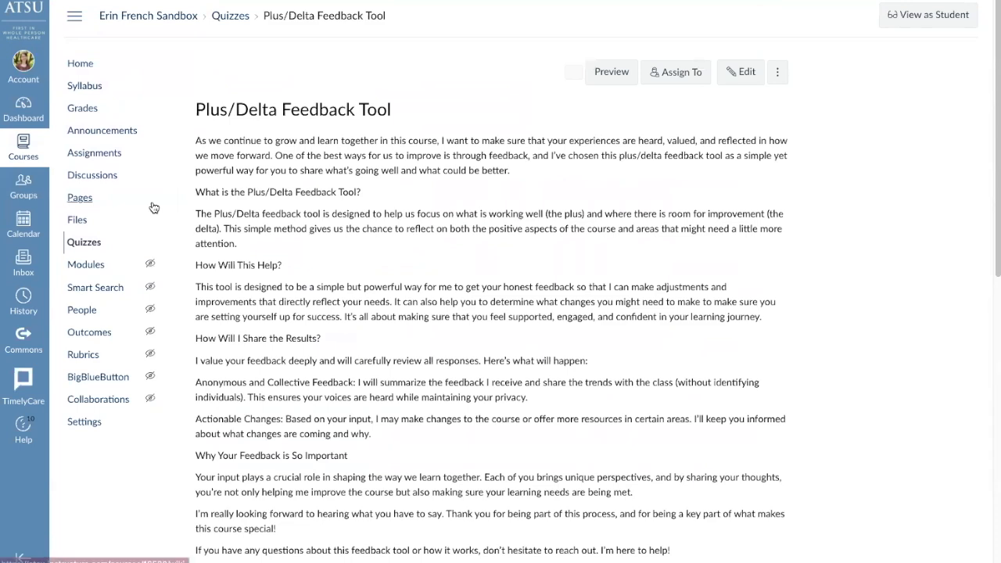
{"action": "left_click", "coordinate": [83, 244]}
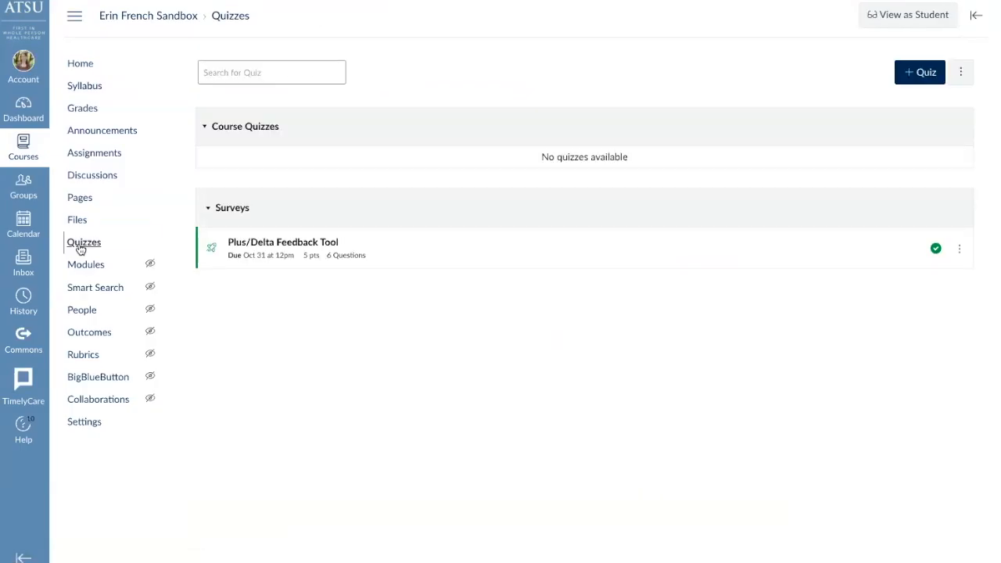
{"action": "left_click", "coordinate": [291, 244]}
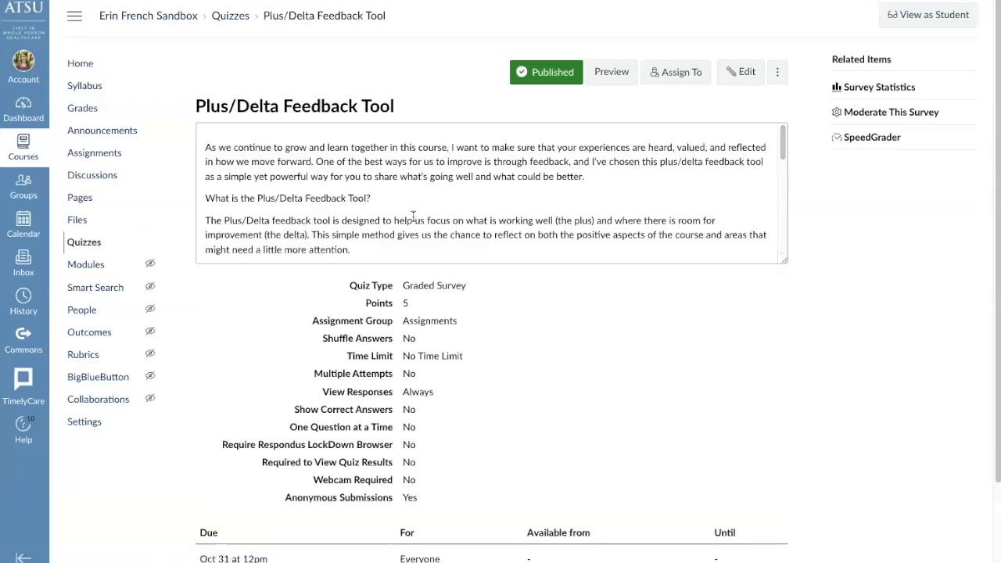
{"action": "left_click", "coordinate": [879, 88]}
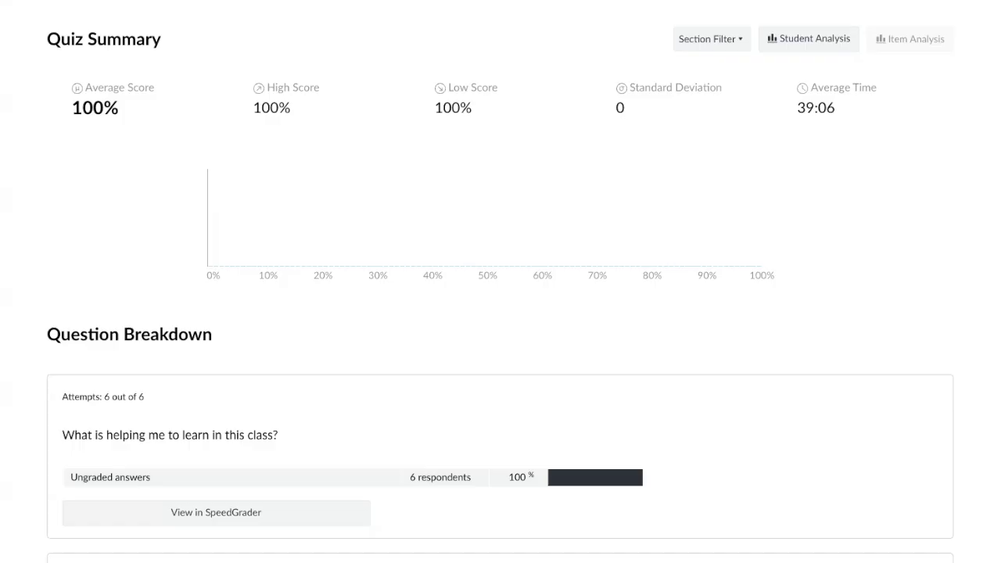